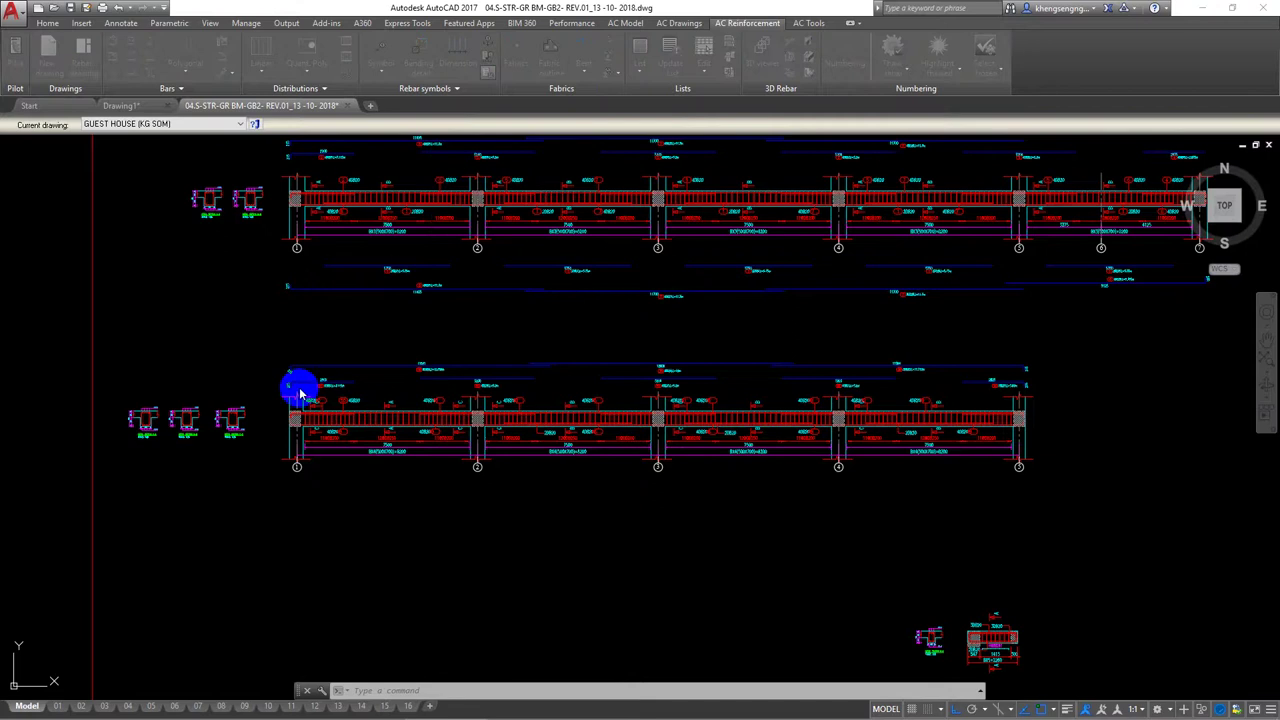
Extract the bending details of the beam's bottom bars with 01.Num+Dia+Length symbols and unfolded frames, placing them below the beam.
{"action": "right_click", "coordinate": [456, 245]}
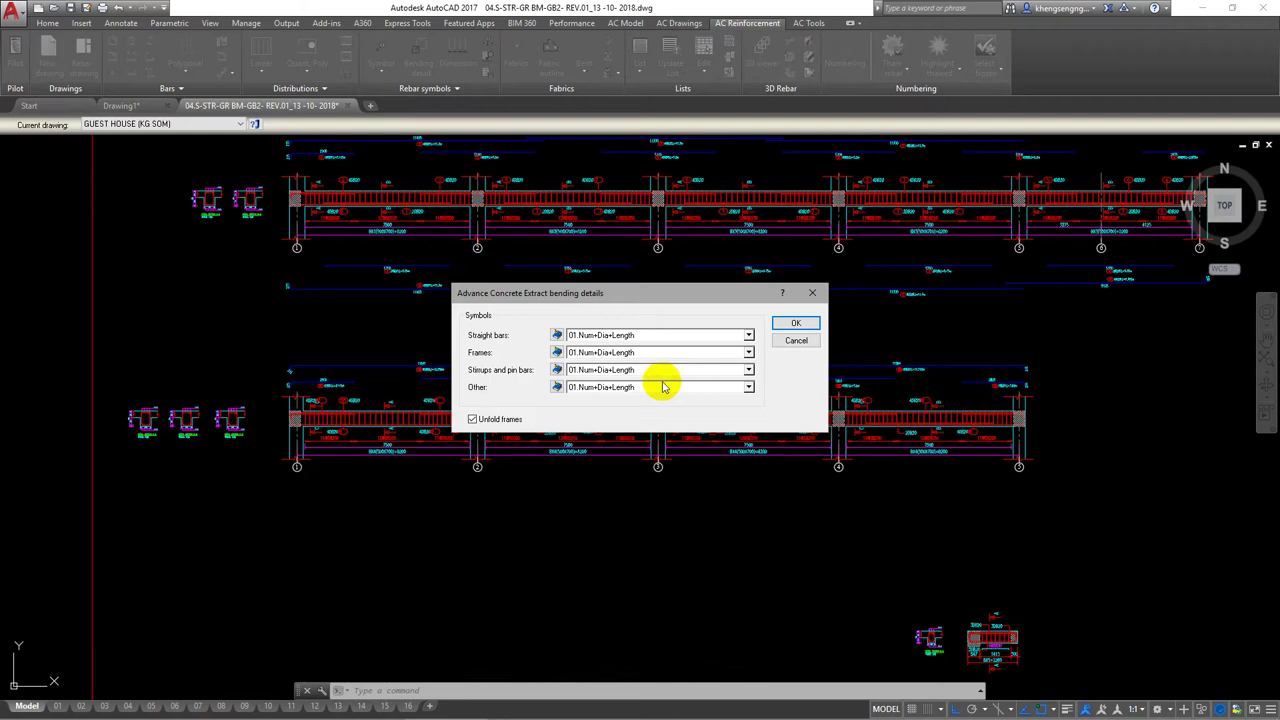
{"action": "left_click", "coordinate": [795, 325]}
{"action": "scroll", "coordinate": [508, 408], "scroll_direction": "up", "scroll_amount": 3}
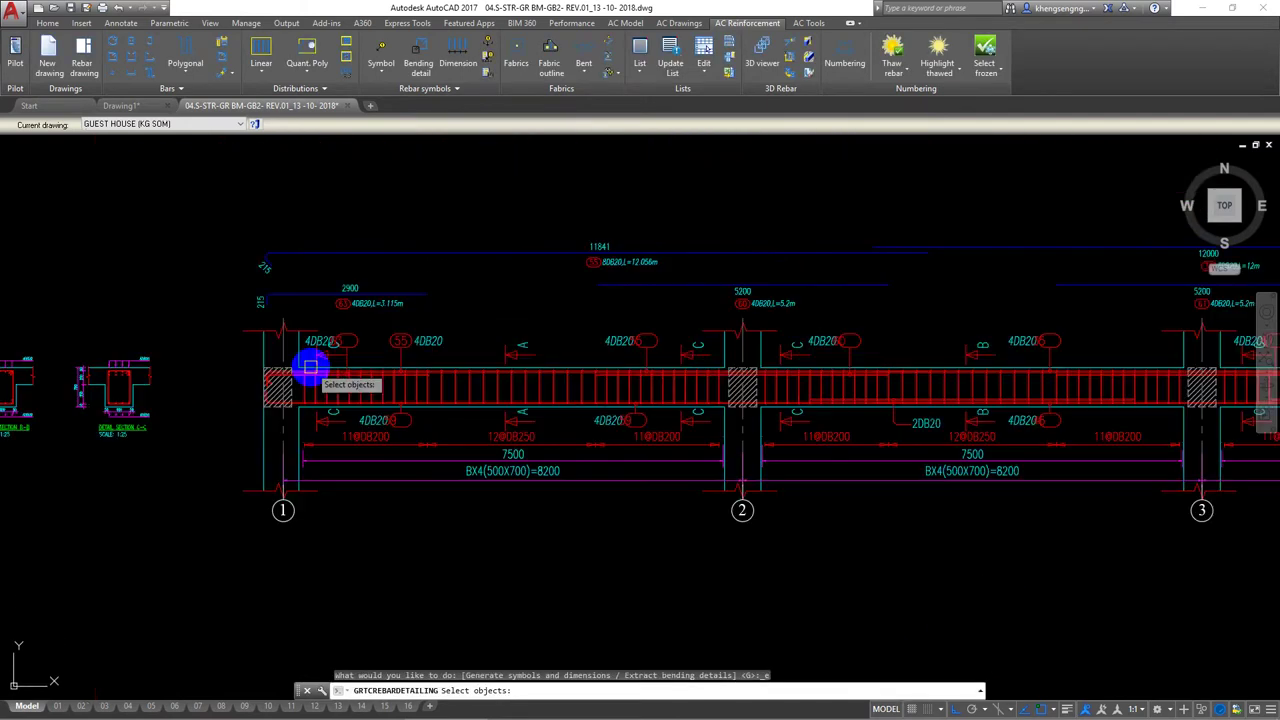
{"action": "left_click", "coordinate": [237, 387]}
{"action": "scroll", "coordinate": [246, 397], "scroll_direction": "down", "scroll_amount": 4}
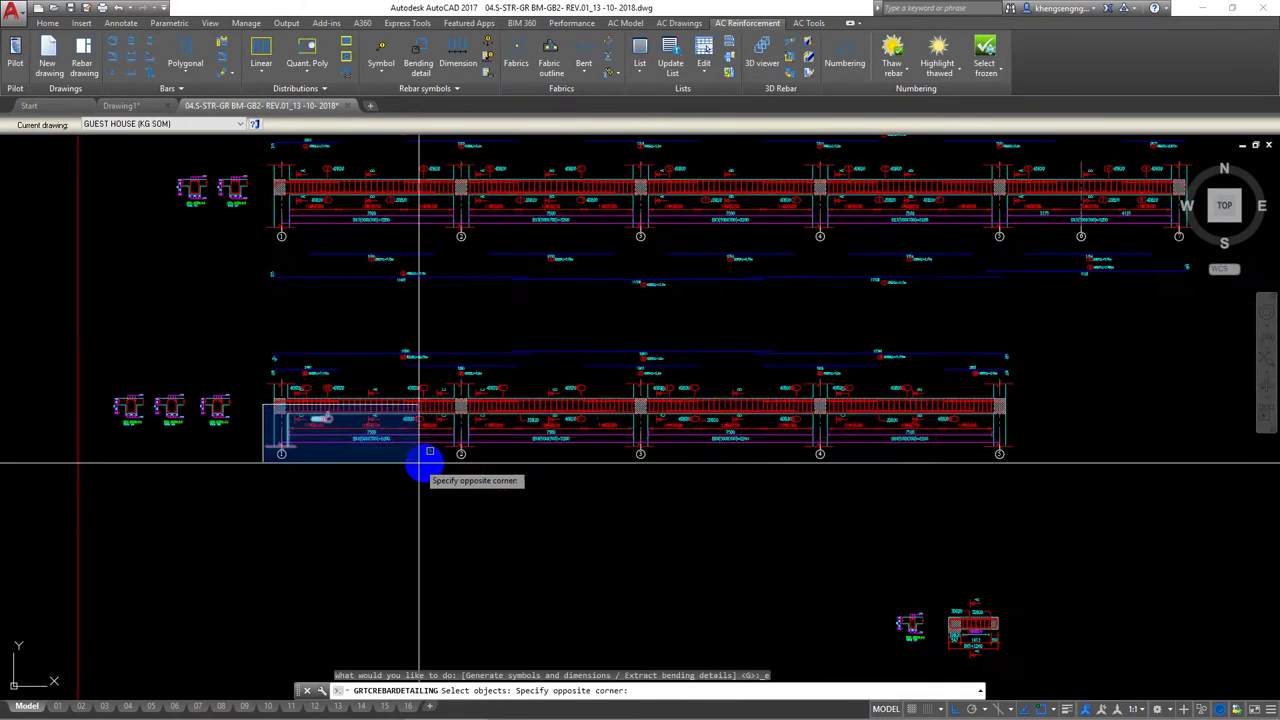
{"action": "left_click", "coordinate": [1068, 503]}
{"action": "key", "text": "Return"}
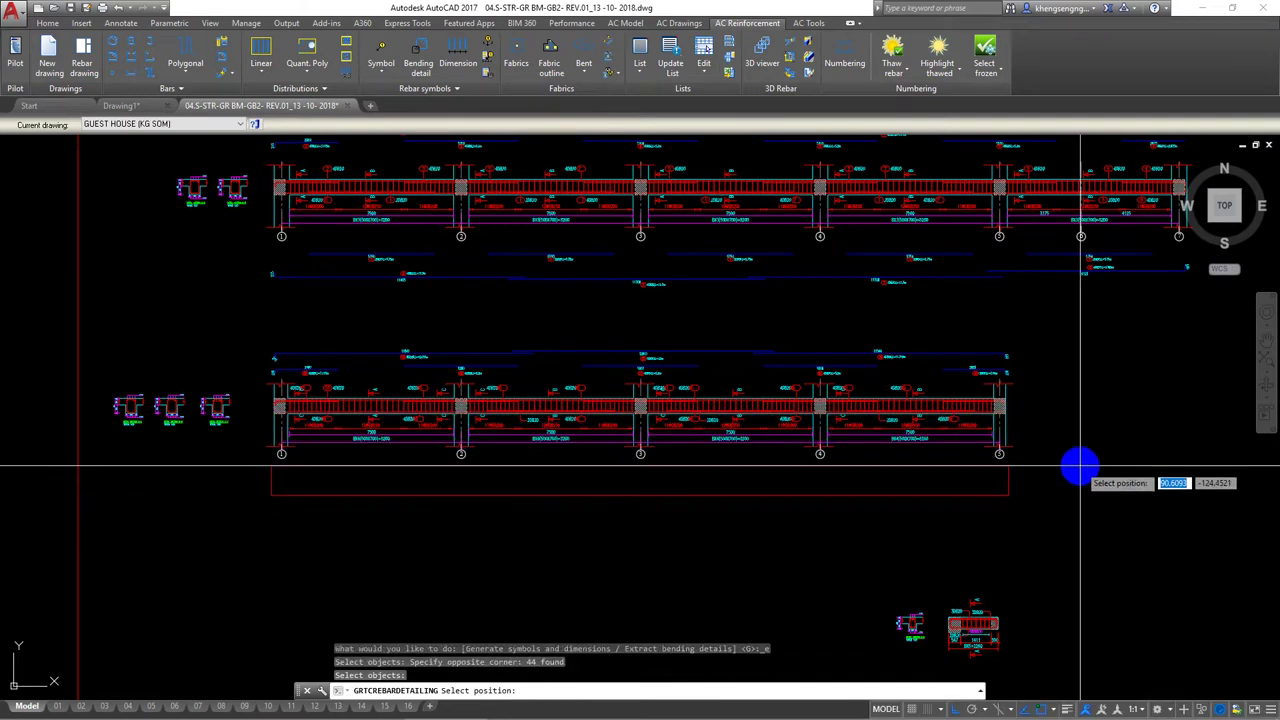
{"action": "left_click", "coordinate": [1080, 466]}
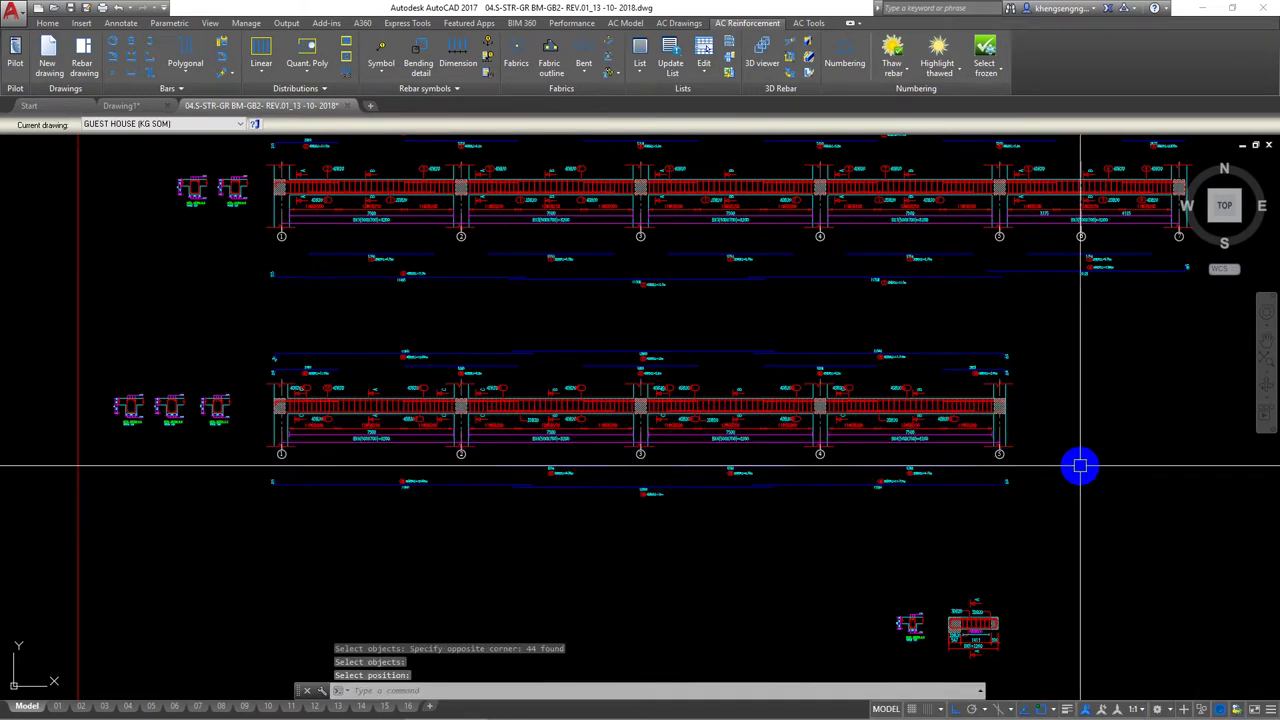
Examine the extracted bottom bar details beneath the beam between axes 1 and 5.
{"action": "scroll", "coordinate": [894, 480], "scroll_direction": "up", "scroll_amount": 2}
{"action": "scroll", "coordinate": [513, 499], "scroll_direction": "up", "scroll_amount": 2}
{"action": "scroll", "coordinate": [513, 499], "scroll_direction": "down", "scroll_amount": 3}
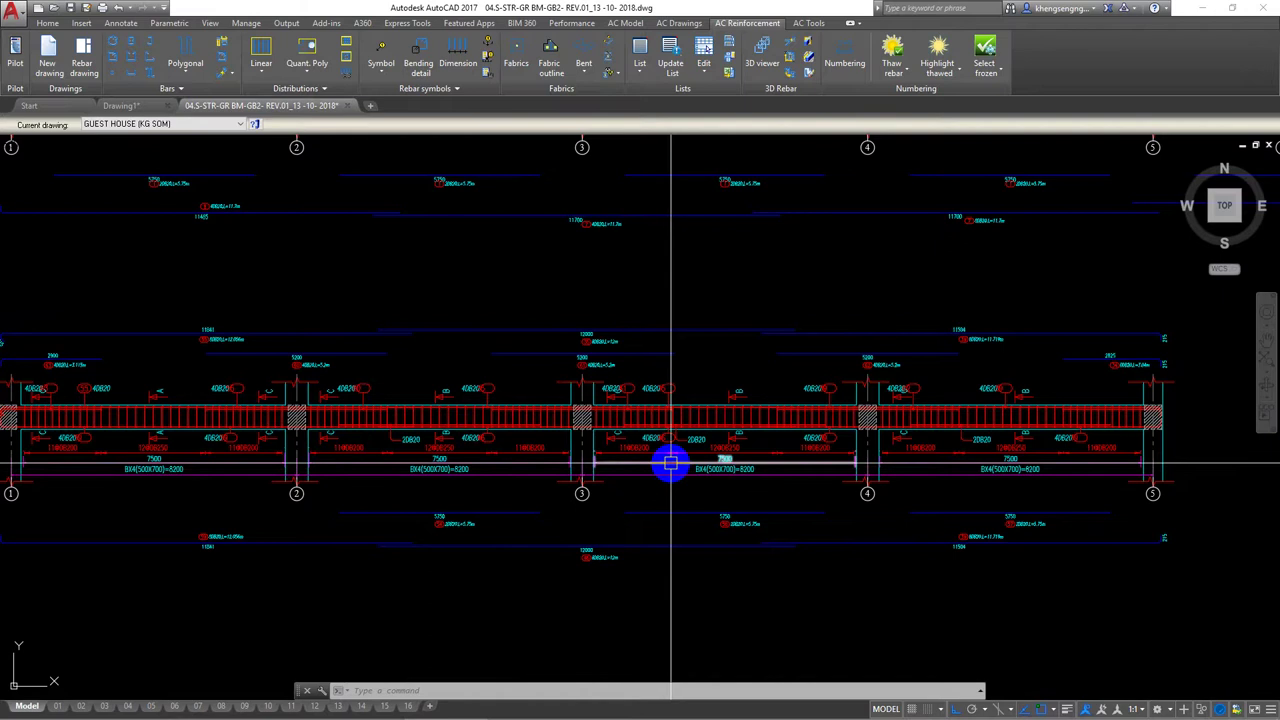
{"action": "mouse_move", "coordinate": [670, 462]}
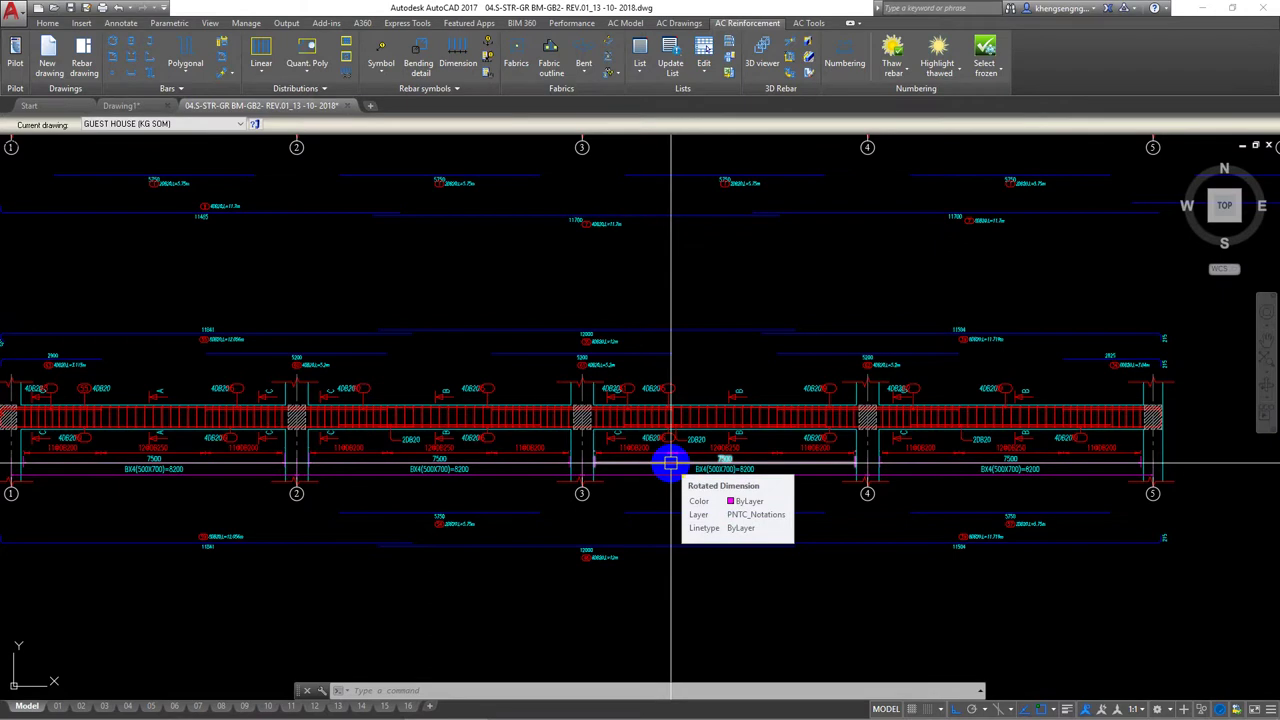
{"action": "scroll", "coordinate": [670, 462], "scroll_direction": "down", "scroll_amount": 5}
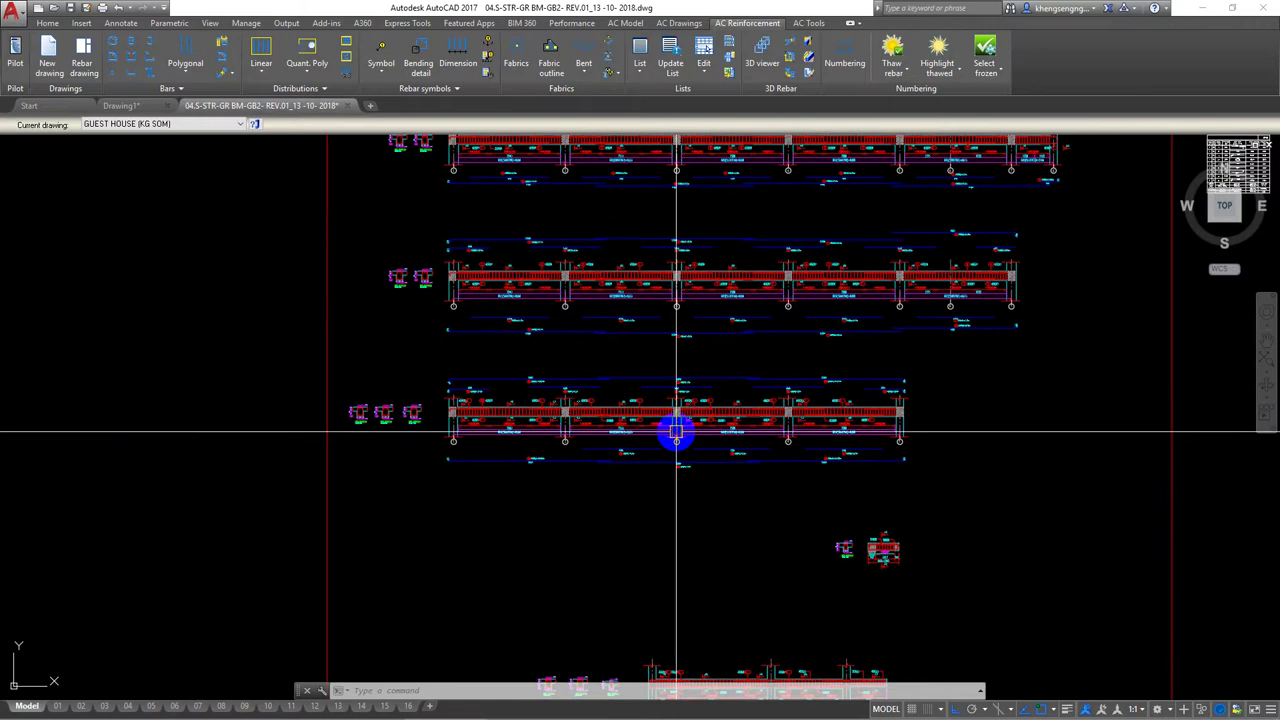
{"action": "mouse_move", "coordinate": [676, 432]}
{"action": "scroll", "coordinate": [676, 432], "scroll_direction": "up", "scroll_amount": 4}
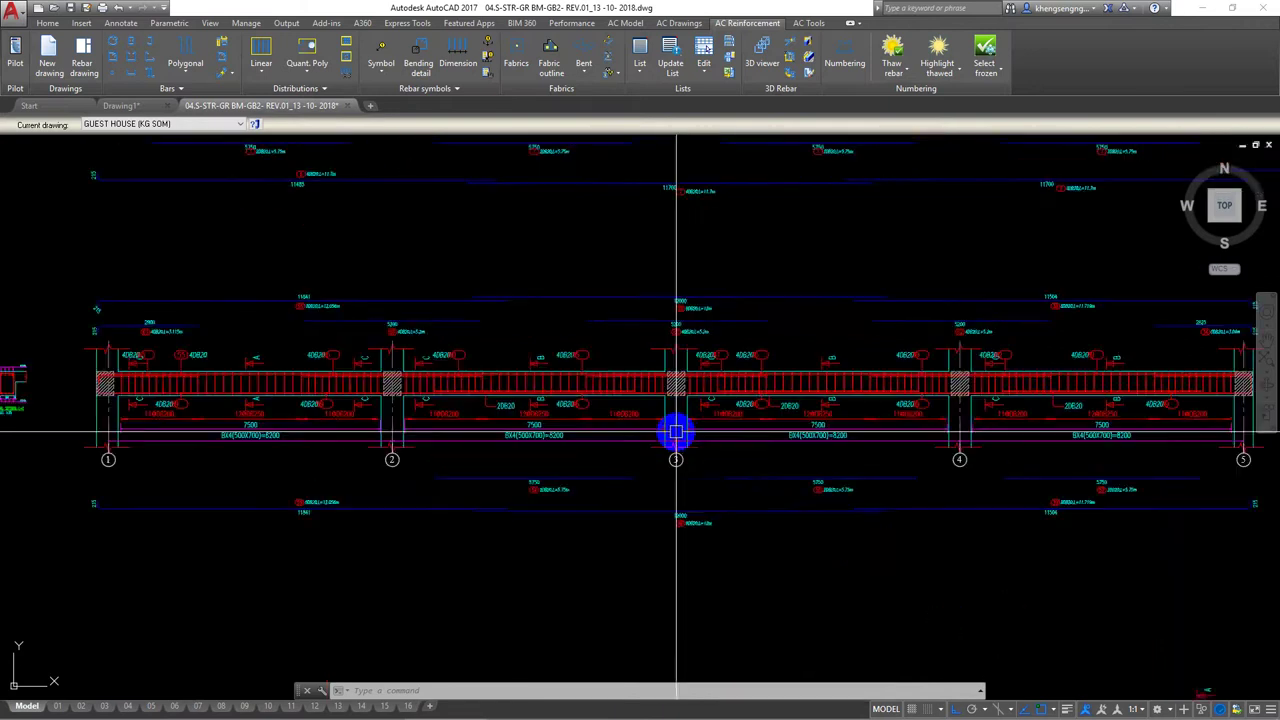
Examine the length text and symbol of bar 54 between axes 2 and 3, selecting the symbol to check its linked bar.
{"action": "scroll", "coordinate": [578, 458], "scroll_direction": "up", "scroll_amount": 6}
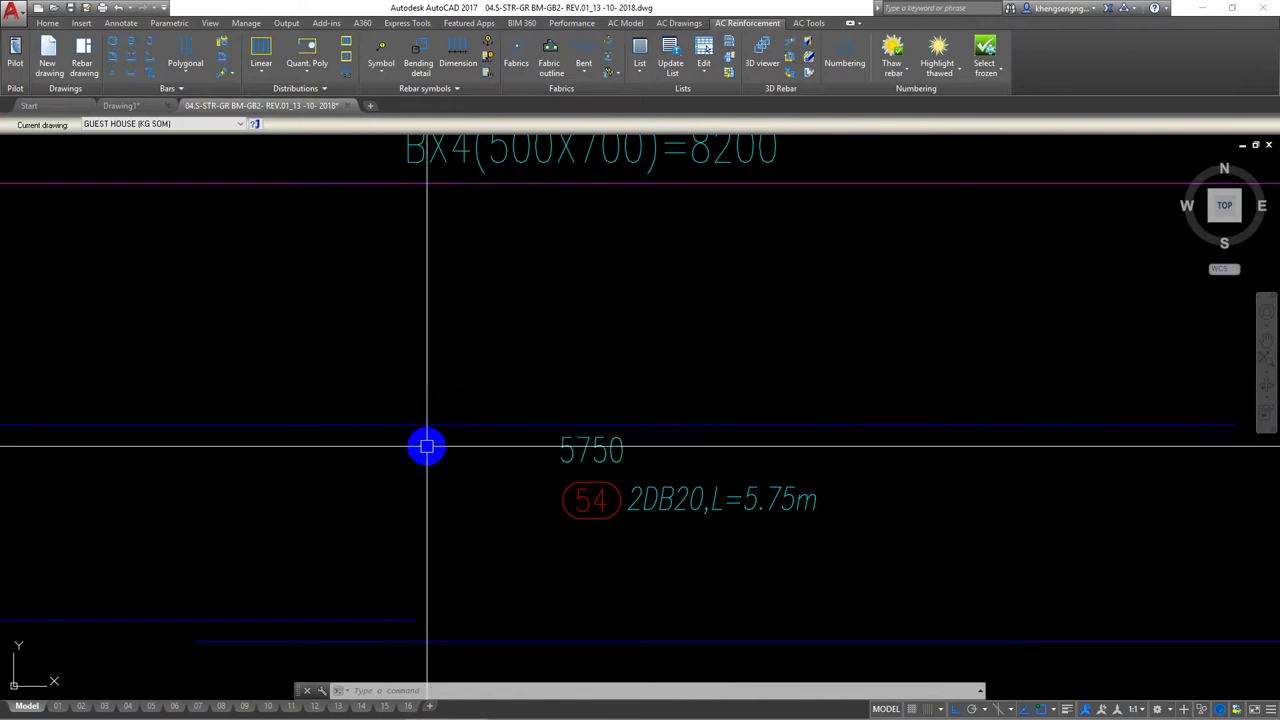
{"action": "middle_click_drag", "start_coordinate": [426, 446], "coordinate": [426, 391]}
{"action": "scroll", "coordinate": [591, 417], "scroll_direction": "up", "scroll_amount": 4}
{"action": "scroll", "coordinate": [566, 391], "scroll_direction": "down", "scroll_amount": 4}
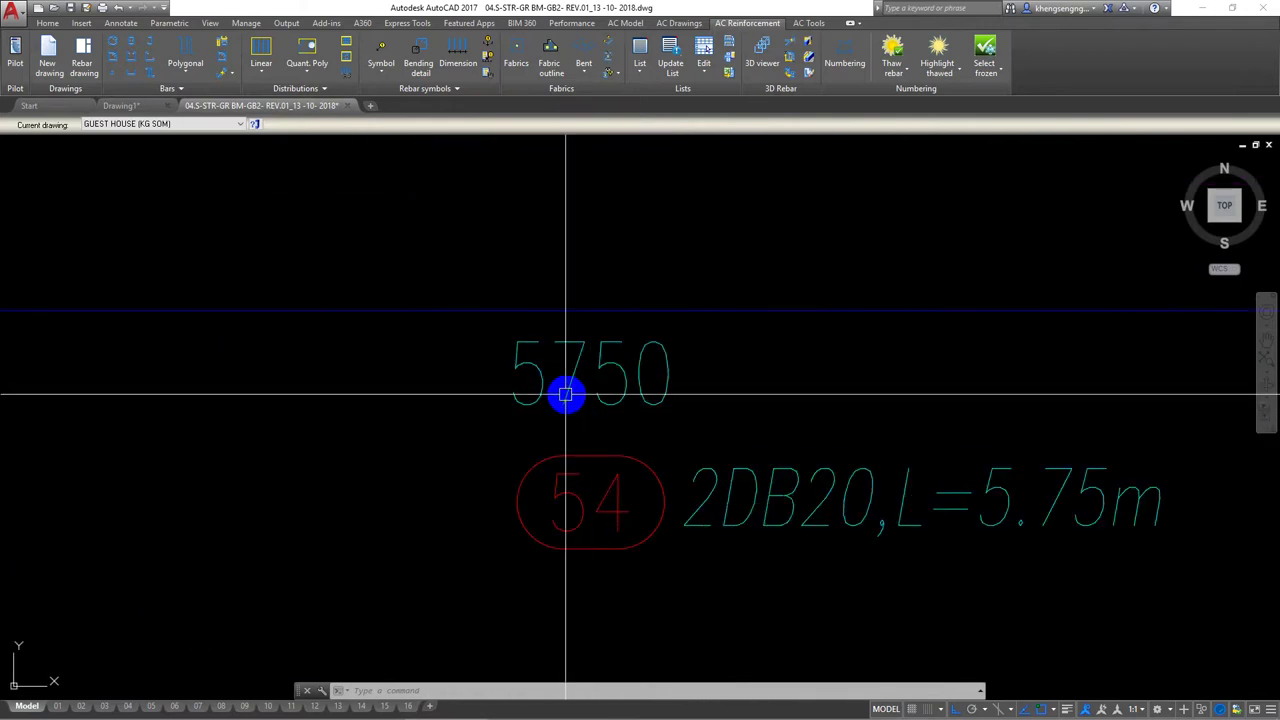
{"action": "scroll", "coordinate": [609, 446], "scroll_direction": "up", "scroll_amount": 2}
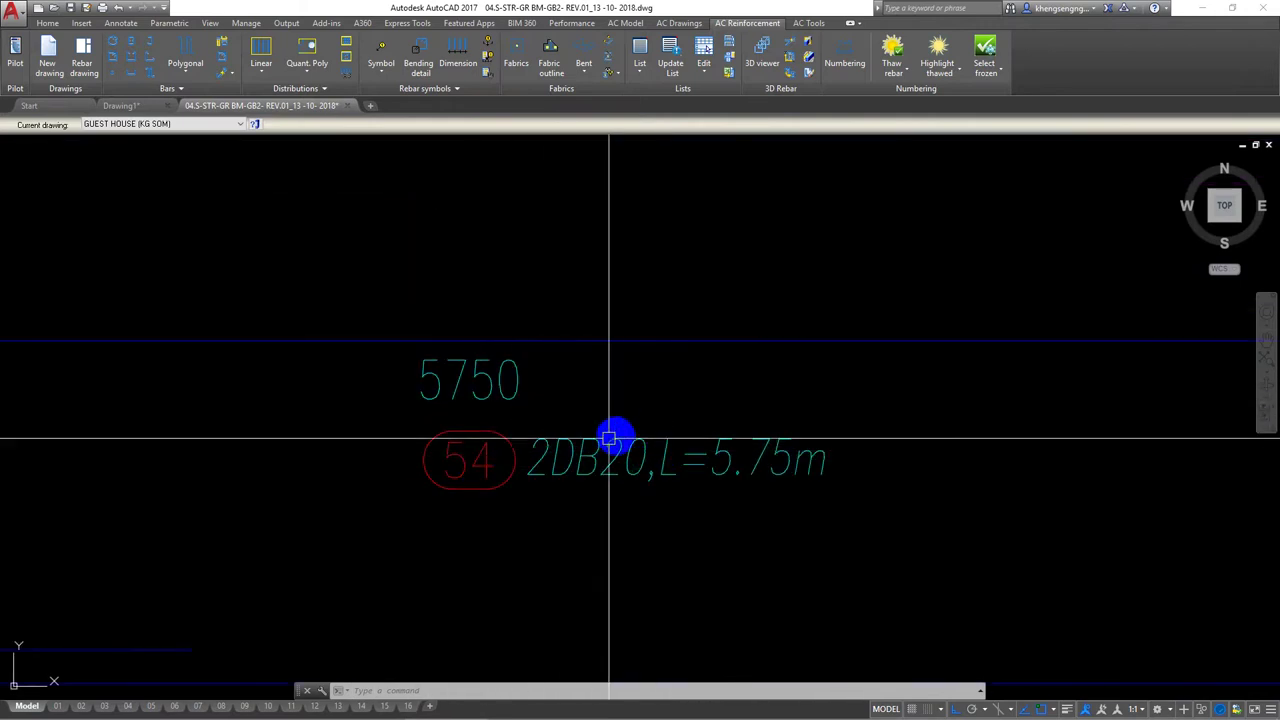
{"action": "left_click", "coordinate": [601, 473]}
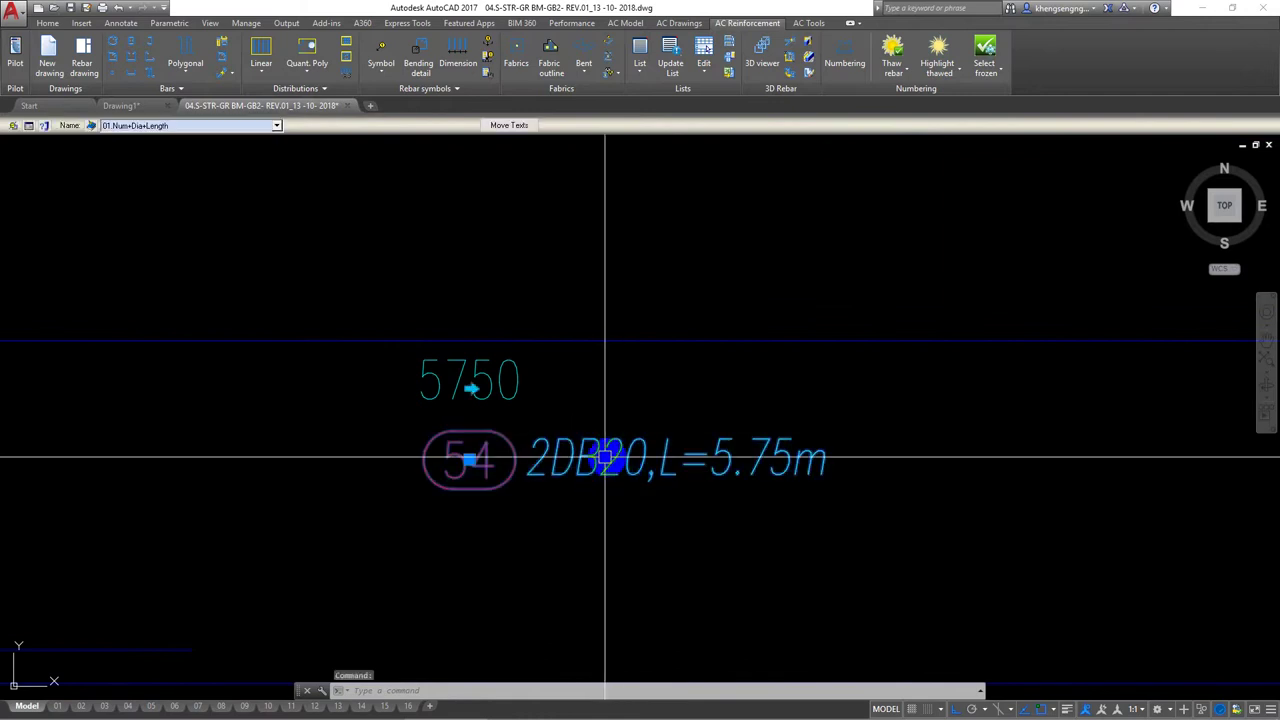
{"action": "key", "text": "Escape"}
{"action": "scroll", "coordinate": [588, 421], "scroll_direction": "down", "scroll_amount": 5}
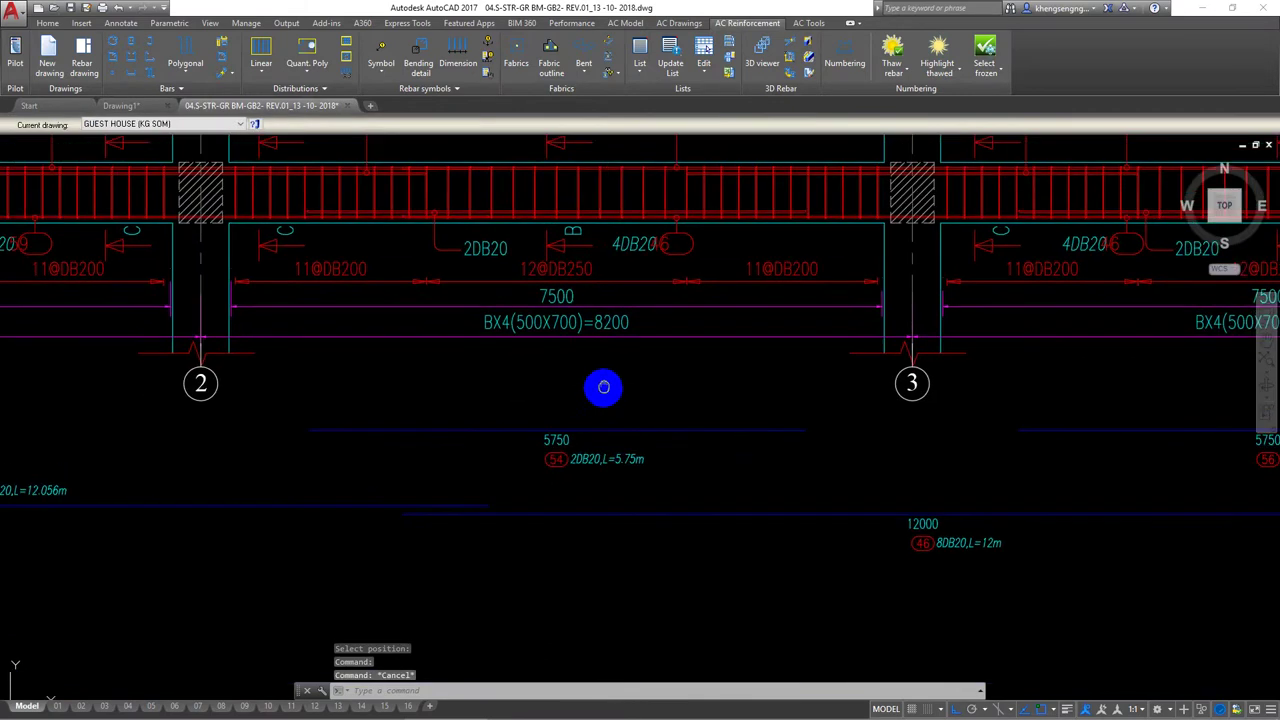
{"action": "scroll", "coordinate": [603, 389], "scroll_direction": "up", "scroll_amount": 2}
{"action": "left_click", "coordinate": [571, 479]}
{"action": "scroll", "coordinate": [571, 479], "scroll_direction": "down", "scroll_amount": 2}
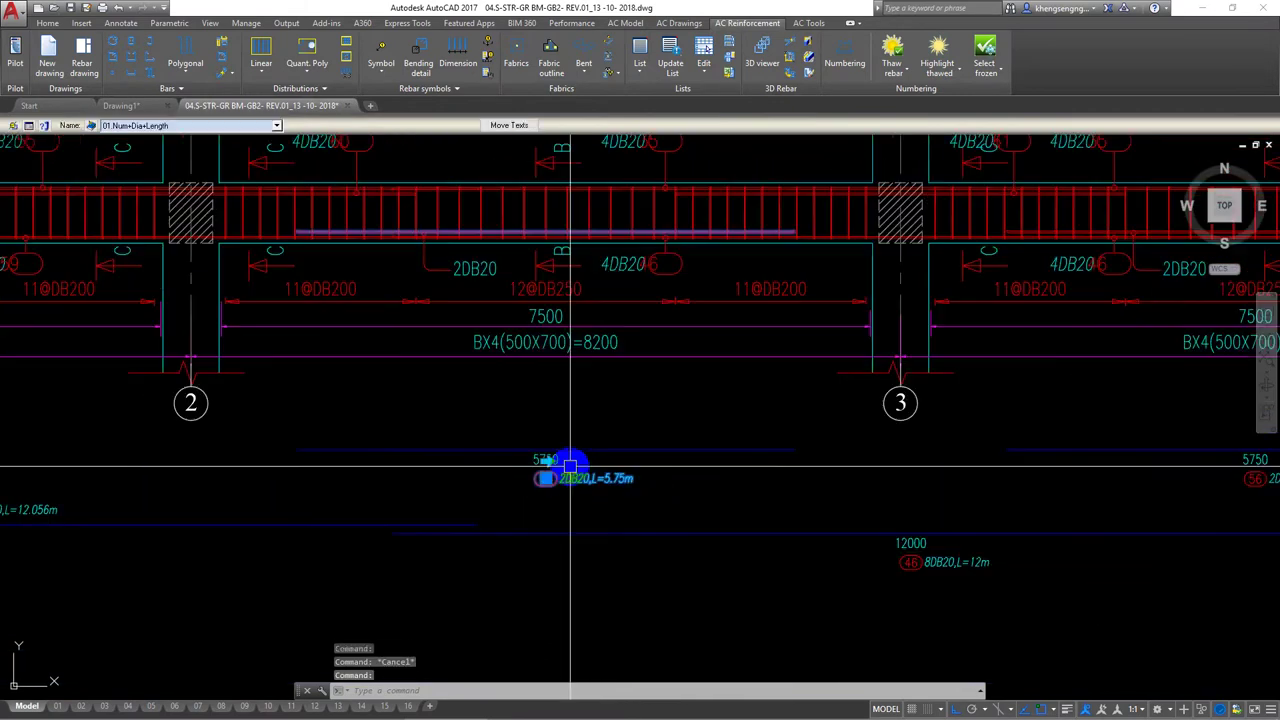
{"action": "key", "text": "Escape"}
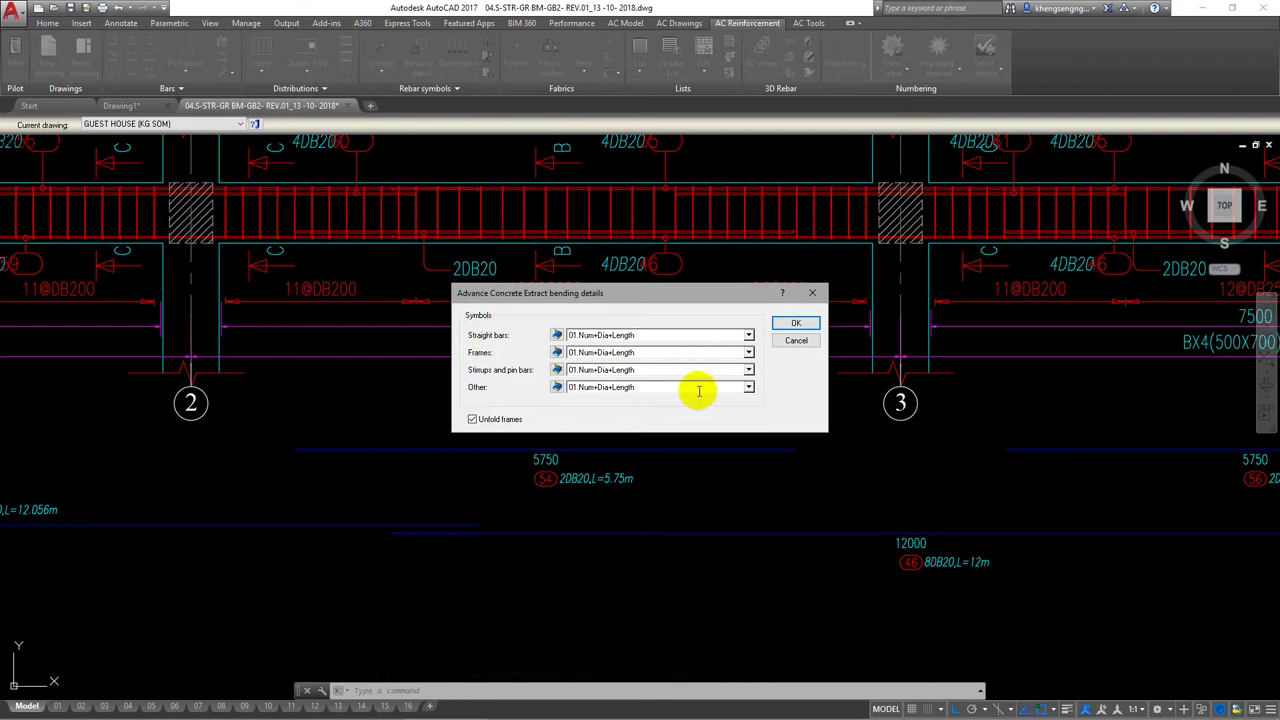
{"action": "left_click", "coordinate": [795, 323]}
{"action": "scroll", "coordinate": [530, 445], "scroll_direction": "up", "scroll_amount": 2}
{"action": "key", "text": "Escape"}
Place a separate bending detail and symbol for the beam's bottom 2DB20 bar between axes 2 and 3 below the extracted details.
{"action": "scroll", "coordinate": [537, 463], "scroll_direction": "up", "scroll_amount": 5}
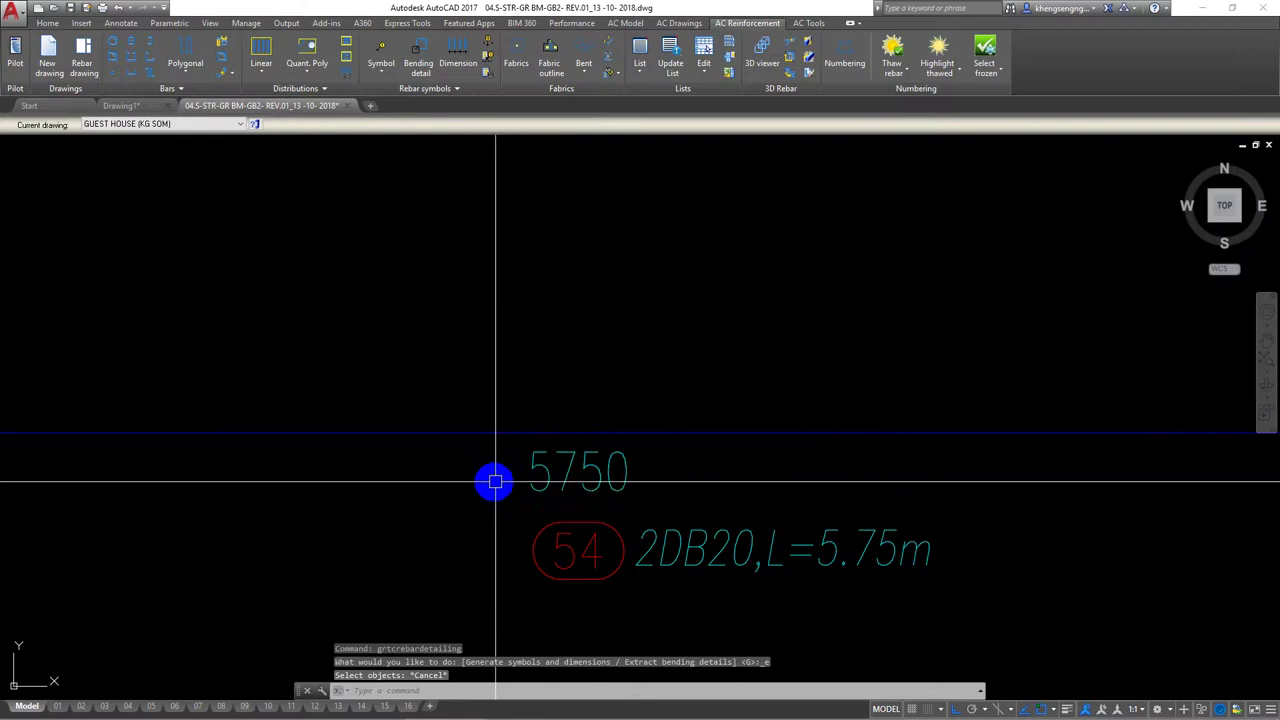
{"action": "scroll", "coordinate": [580, 500], "scroll_direction": "up", "scroll_amount": 2}
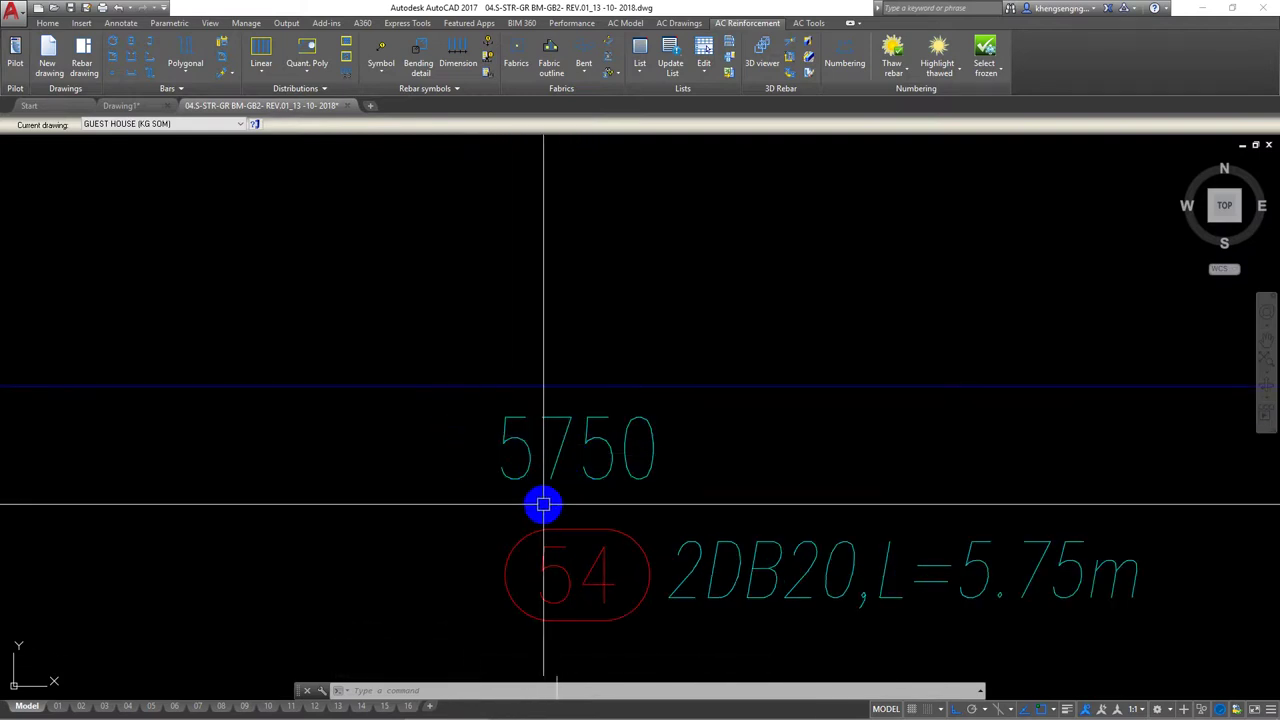
{"action": "scroll", "coordinate": [566, 371], "scroll_direction": "up", "scroll_amount": 4}
{"action": "scroll", "coordinate": [426, 428], "scroll_direction": "down", "scroll_amount": 10}
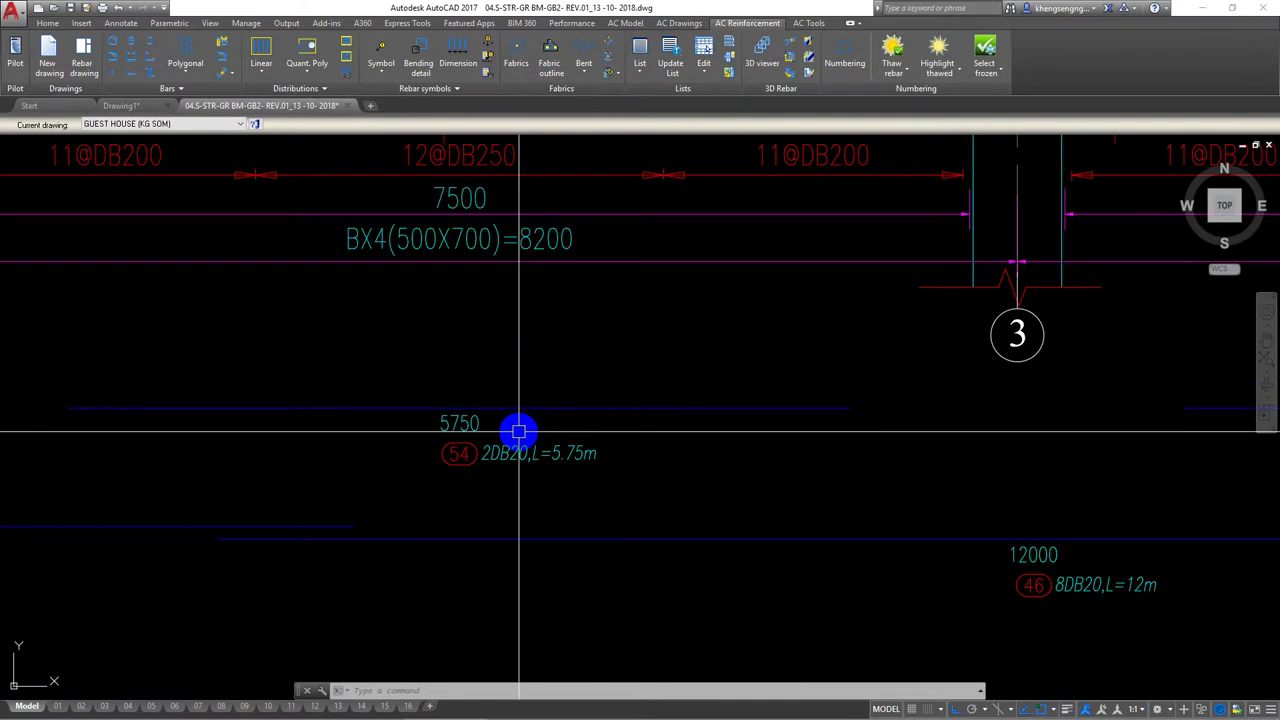
{"action": "scroll", "coordinate": [518, 431], "scroll_direction": "down", "scroll_amount": 2}
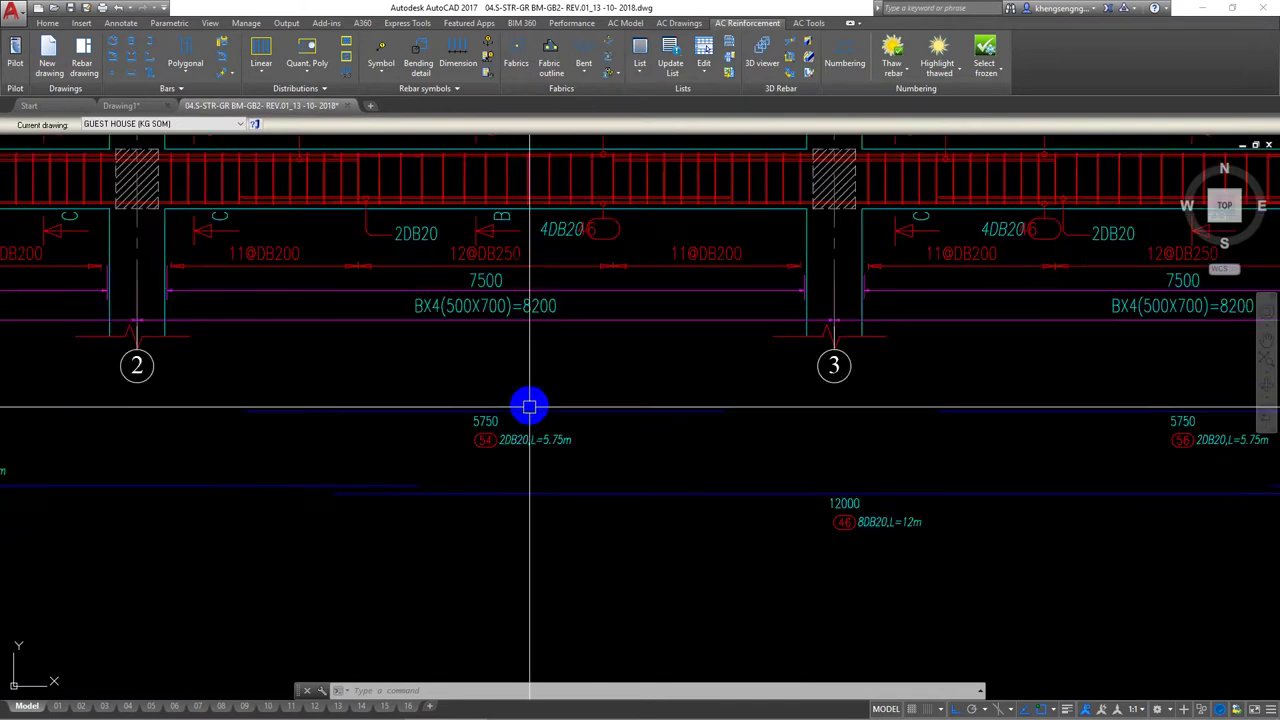
{"action": "left_click", "coordinate": [420, 58]}
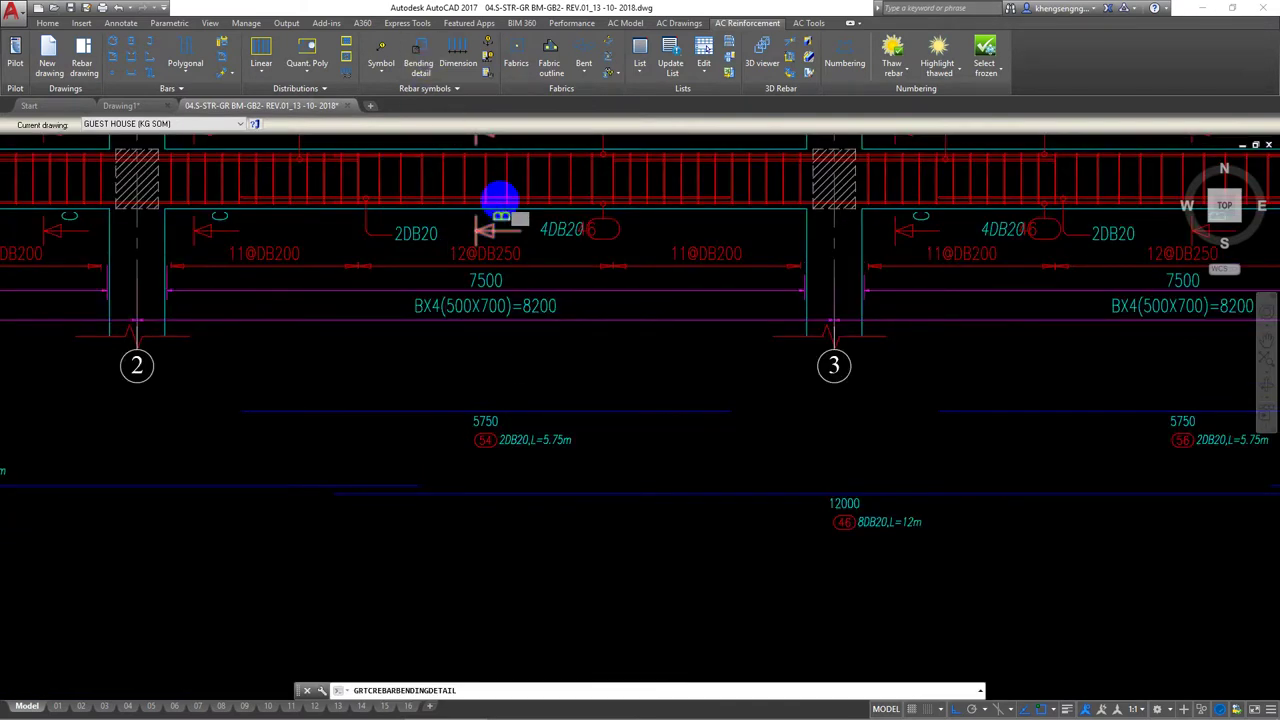
{"action": "scroll", "coordinate": [500, 203], "scroll_direction": "up", "scroll_amount": 5}
{"action": "left_click", "coordinate": [500, 198]}
{"action": "scroll", "coordinate": [495, 300], "scroll_direction": "down", "scroll_amount": 5}
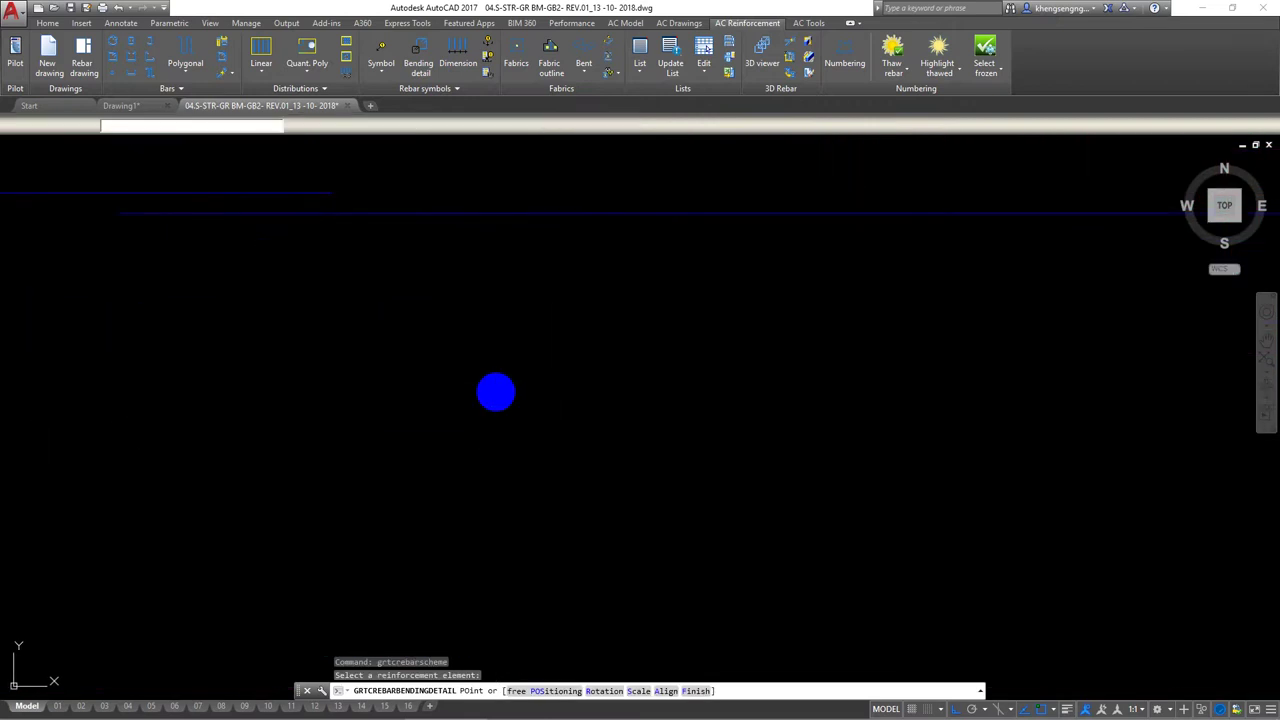
{"action": "left_click", "coordinate": [460, 459]}
{"action": "key", "text": "Escape"}
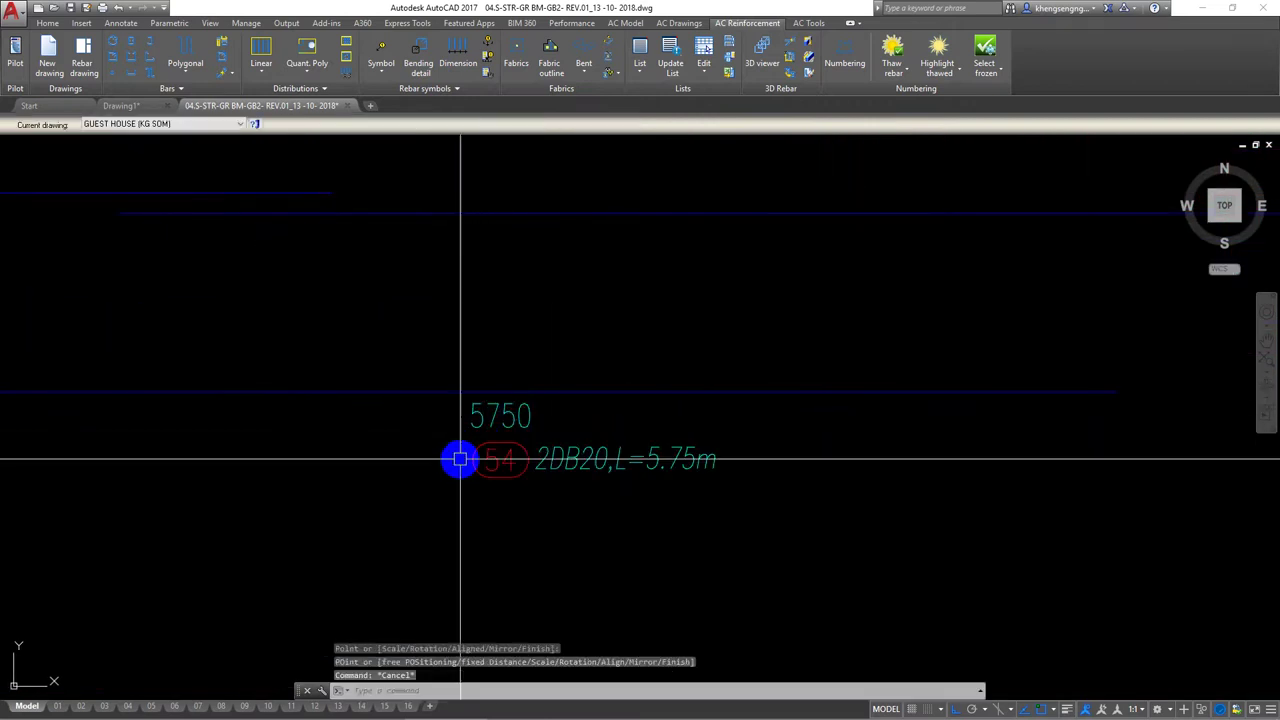
Check the properties of the separately placed bending detail of bar 54 and leave them without applying anything.
{"action": "left_click", "coordinate": [460, 459]}
{"action": "left_click", "coordinate": [366, 343]}
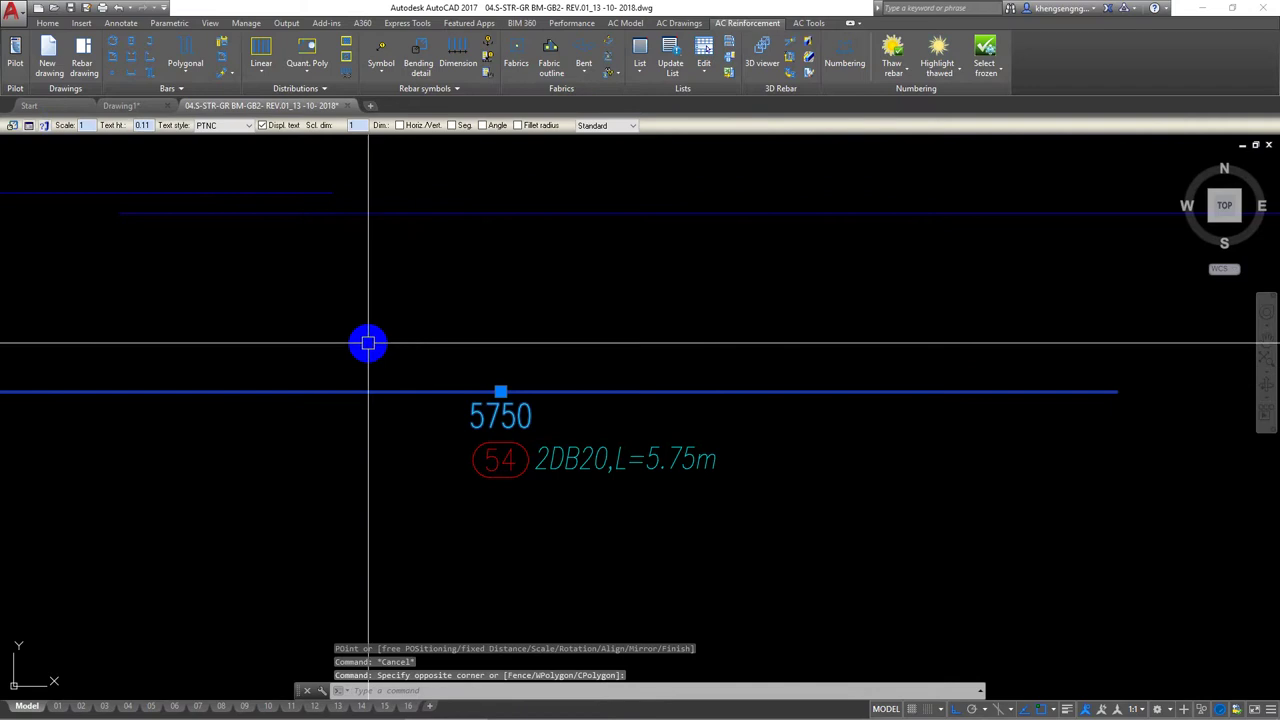
{"action": "left_click", "coordinate": [29, 125]}
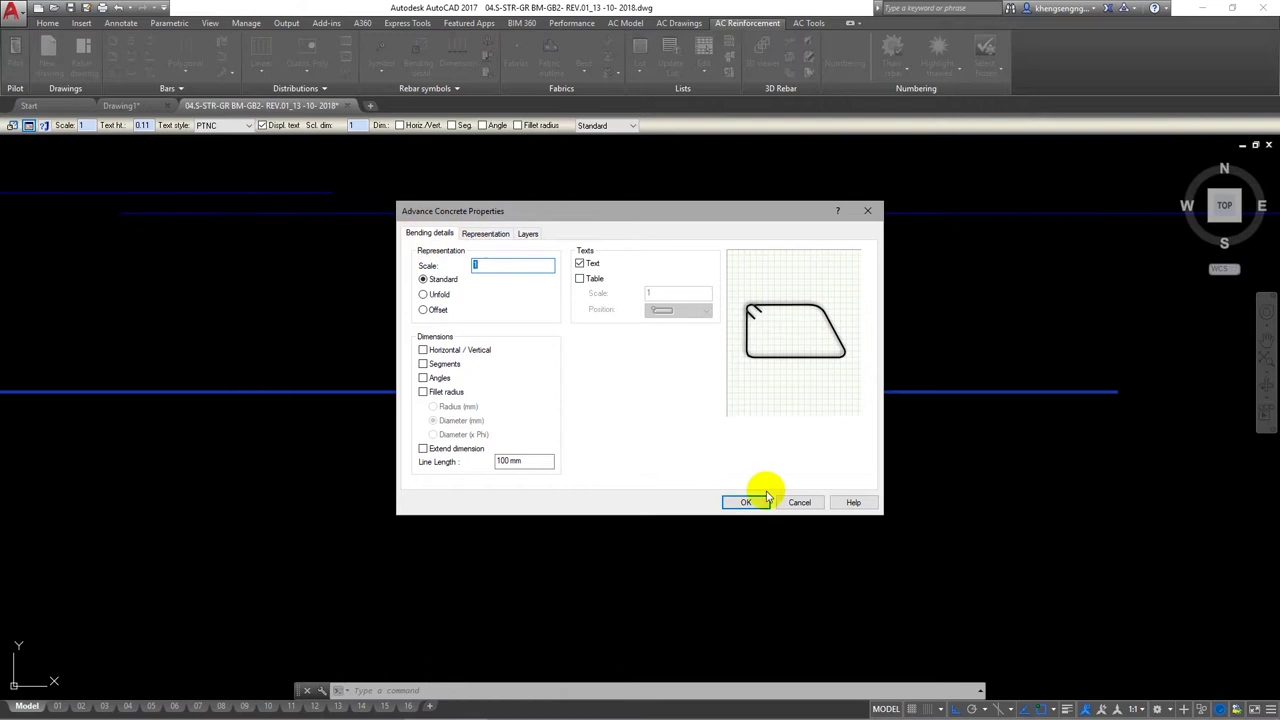
{"action": "left_click", "coordinate": [800, 502]}
Erase the separately placed bending detail of bar 54 together with its symbol.
{"action": "scroll", "coordinate": [700, 465], "scroll_direction": "down", "scroll_amount": 2}
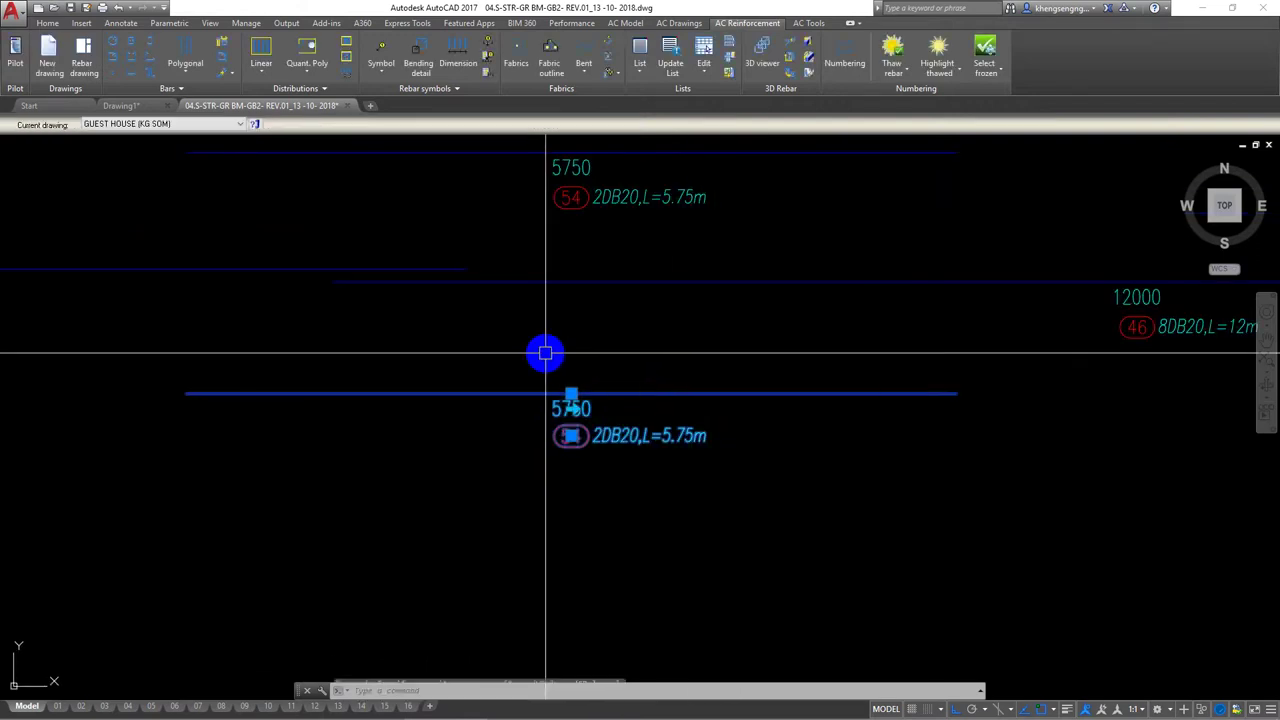
{"action": "type", "text": "e"}
{"action": "key", "text": "Return"}
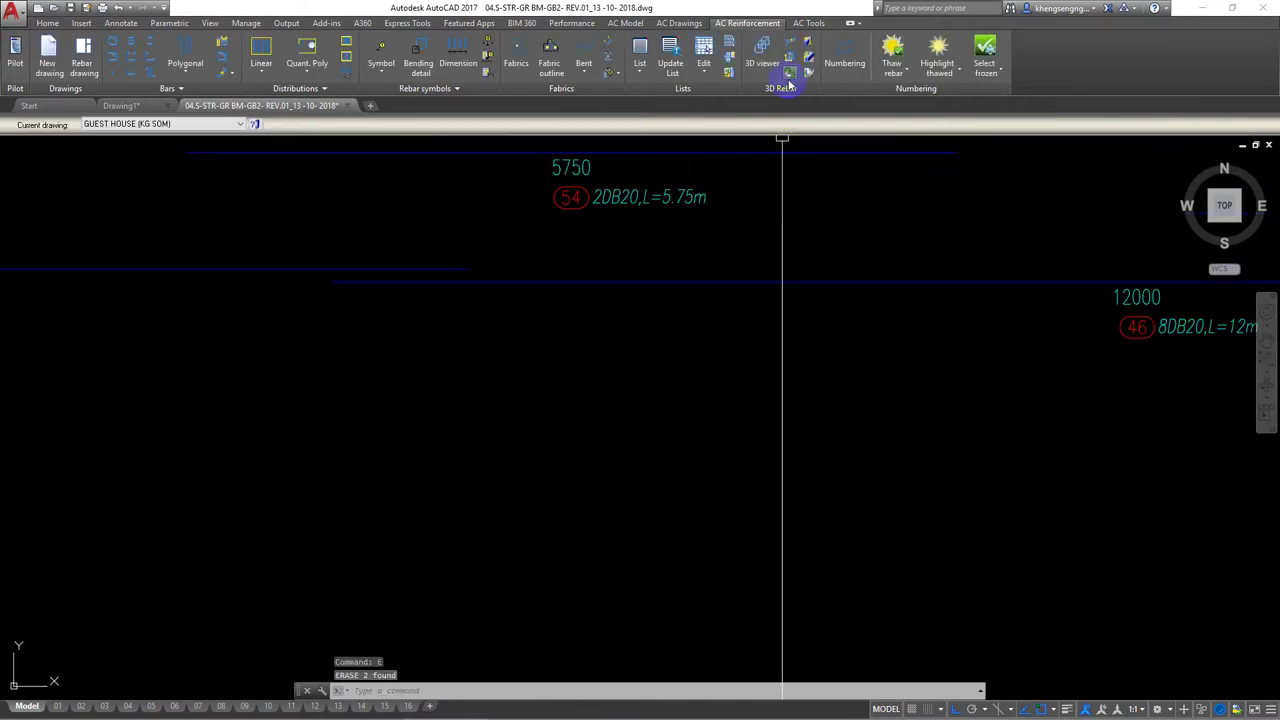
Open the representation styles and show the Standard style of the bending details, keeping the drawing's bar 54 detail in view.
{"action": "left_click", "coordinate": [808, 23]}
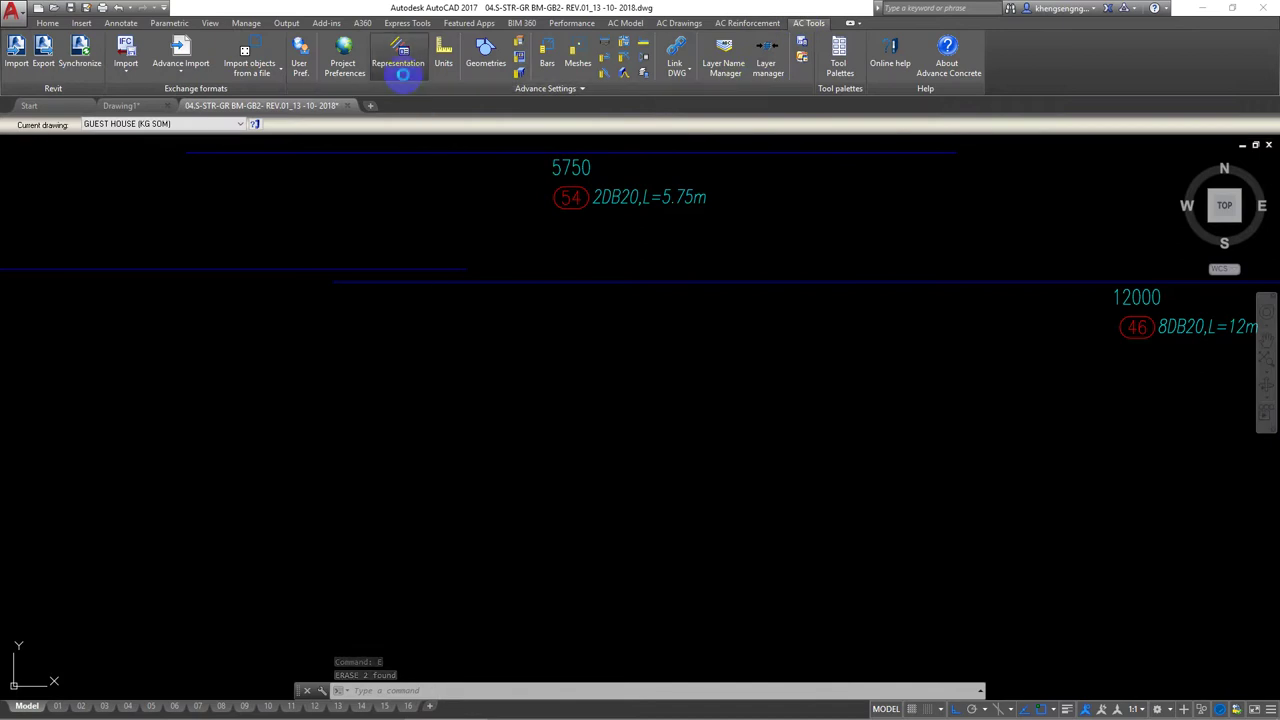
{"action": "left_click", "coordinate": [403, 70]}
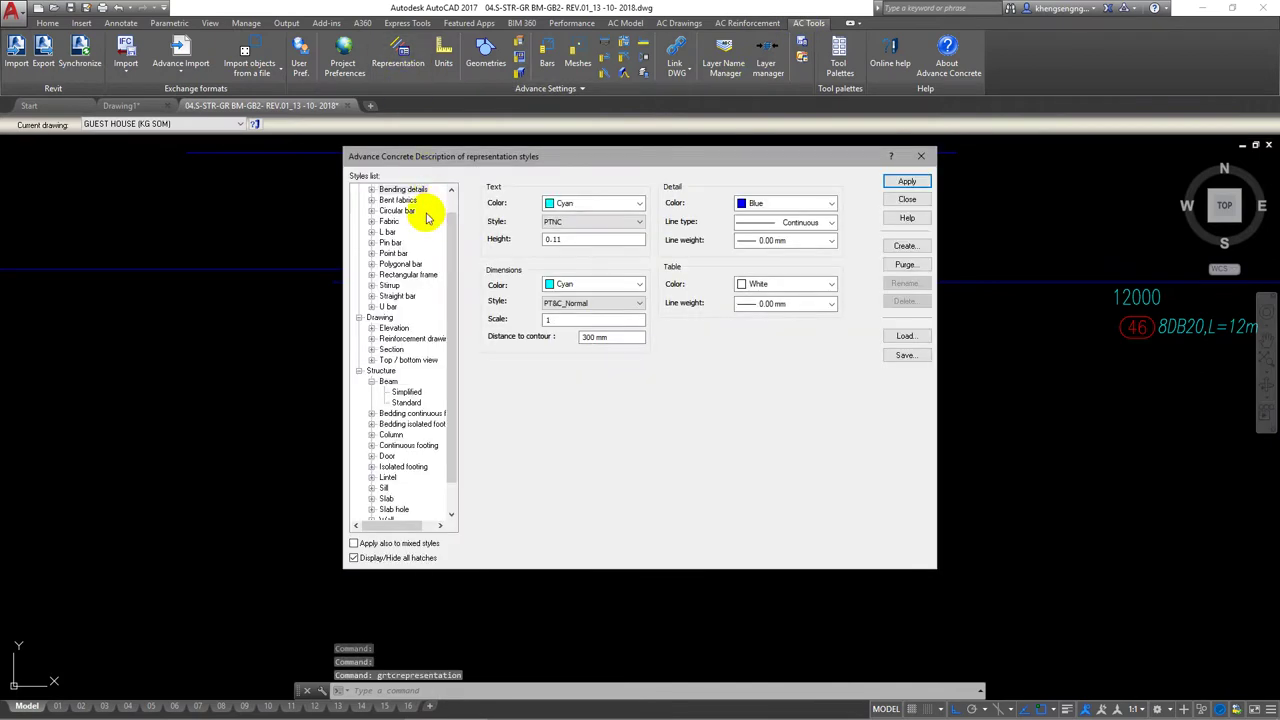
{"action": "scroll", "coordinate": [453, 262], "scroll_direction": "up", "scroll_amount": 1}
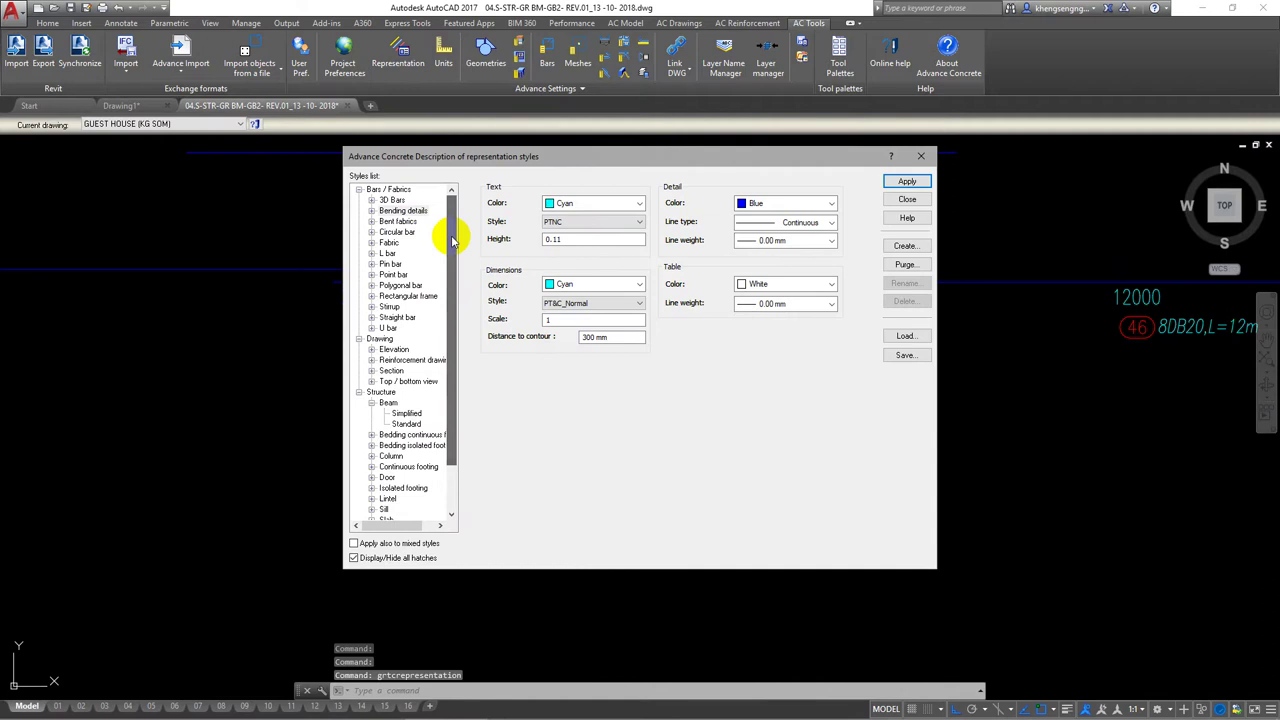
{"action": "double_click", "coordinate": [381, 211]}
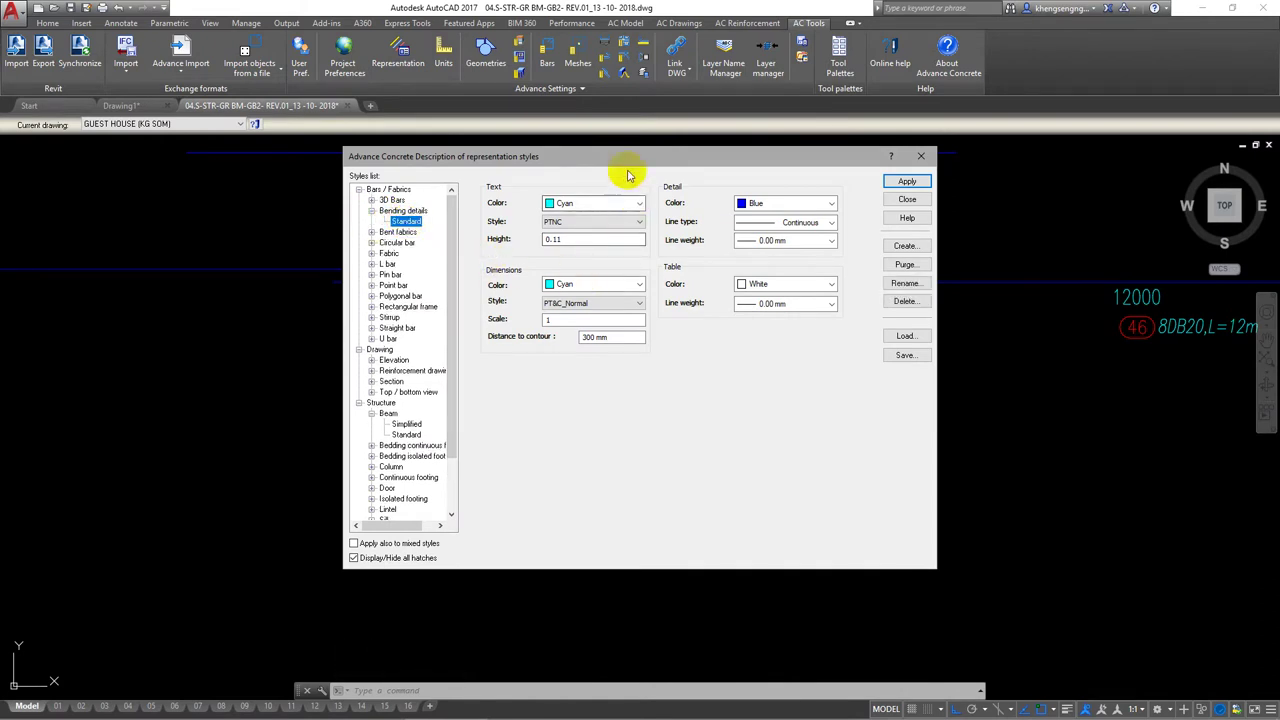
{"action": "left_click_drag", "start_coordinate": [628, 157], "coordinate": [689, 313]}
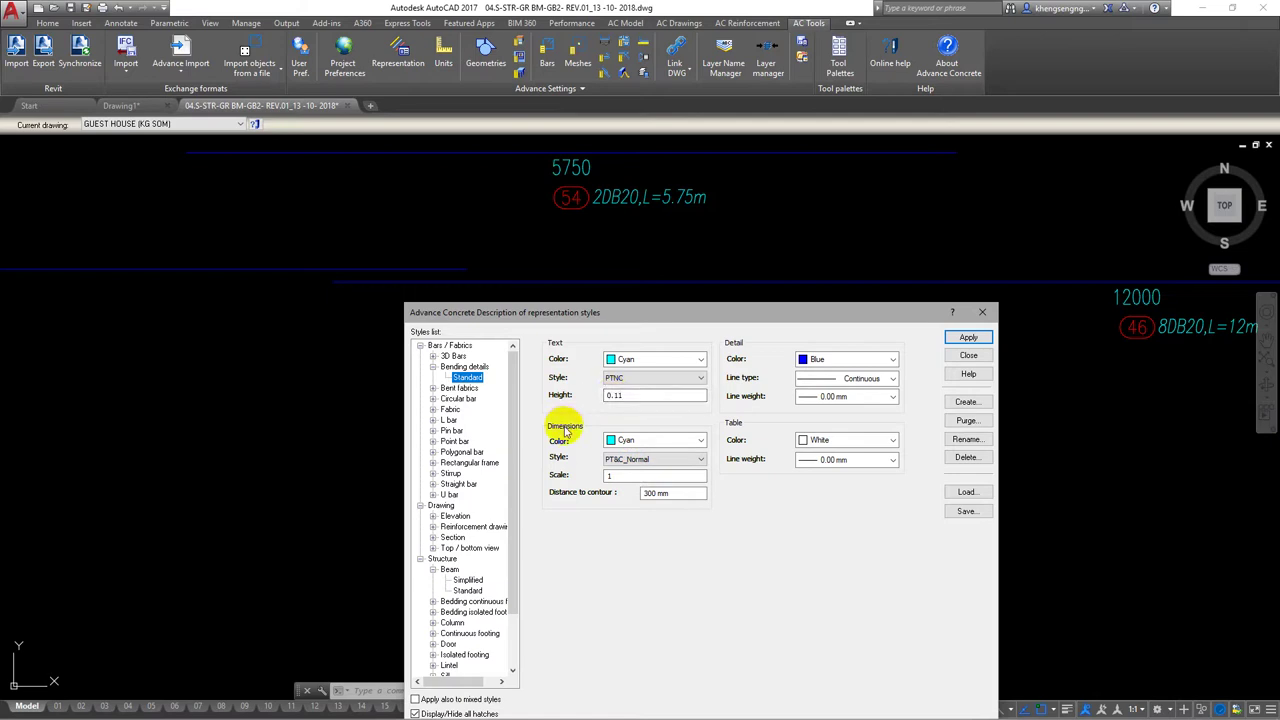
Review the text and dimension settings of the Standard bending details style, including the distance to contour.
{"action": "left_click", "coordinate": [560, 167]}
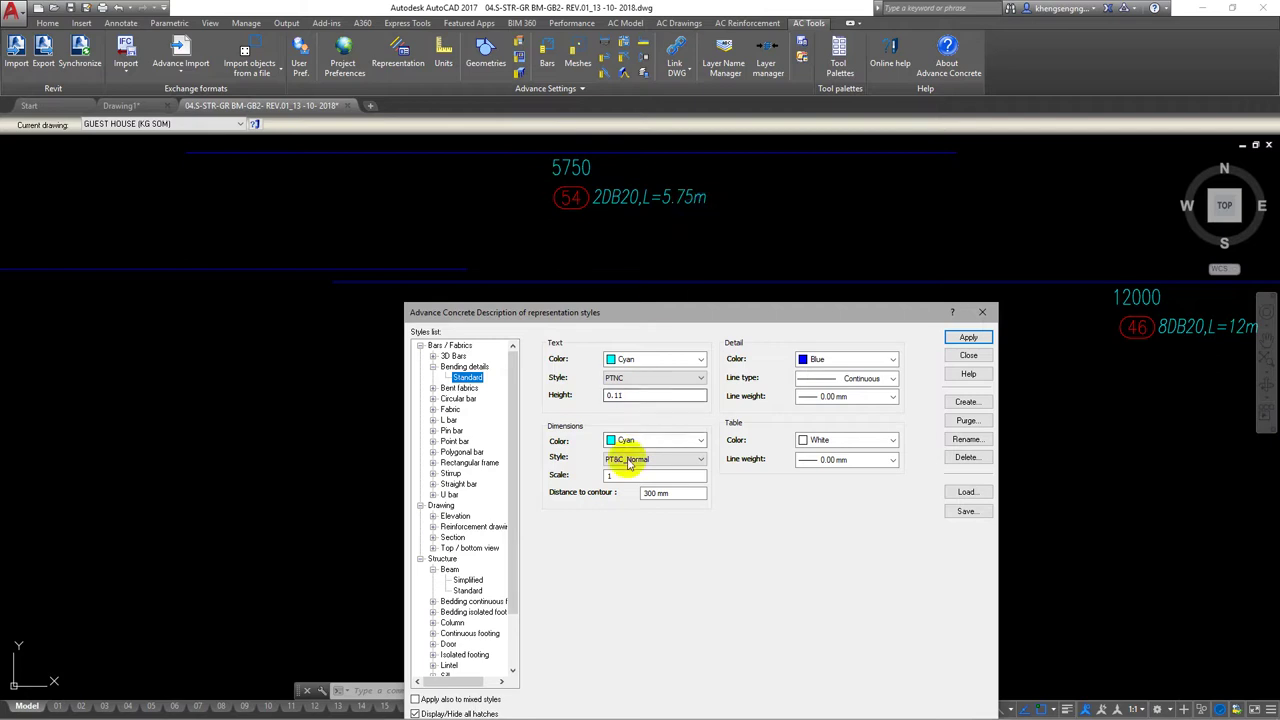
{"action": "left_click_drag", "start_coordinate": [675, 505], "coordinate": [634, 491]}
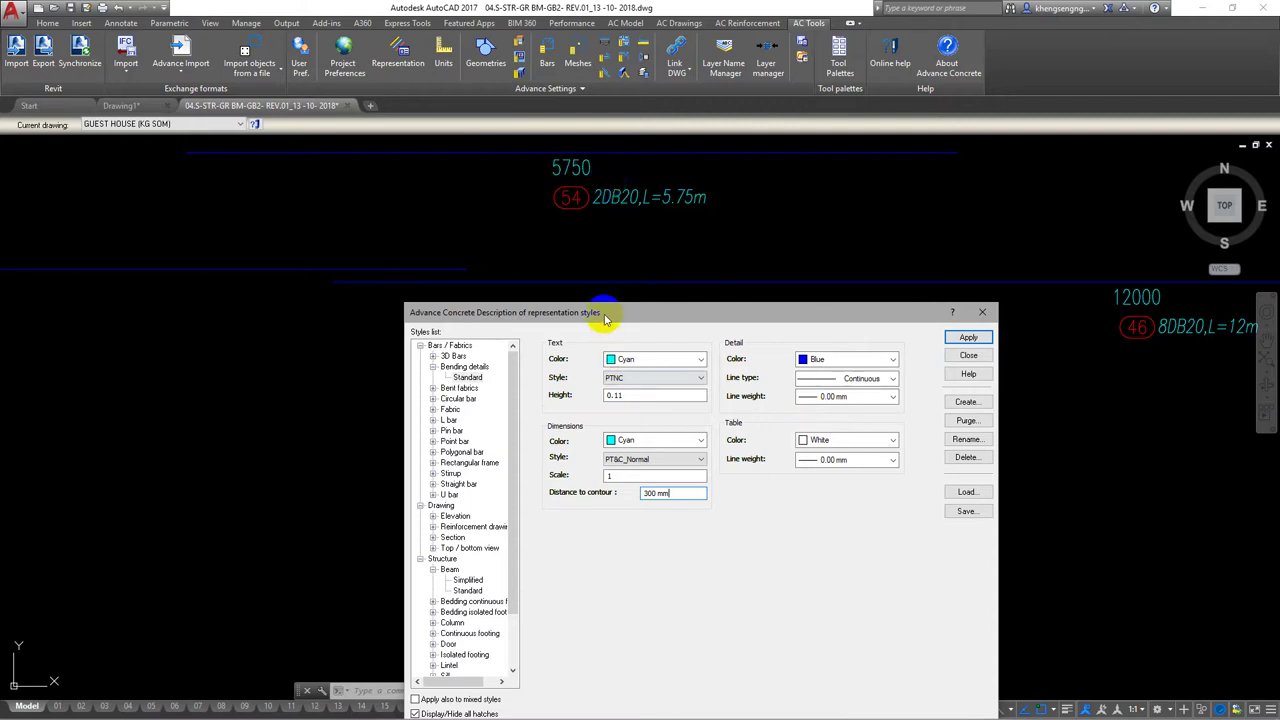
{"action": "left_click_drag", "start_coordinate": [604, 318], "coordinate": [625, 224]}
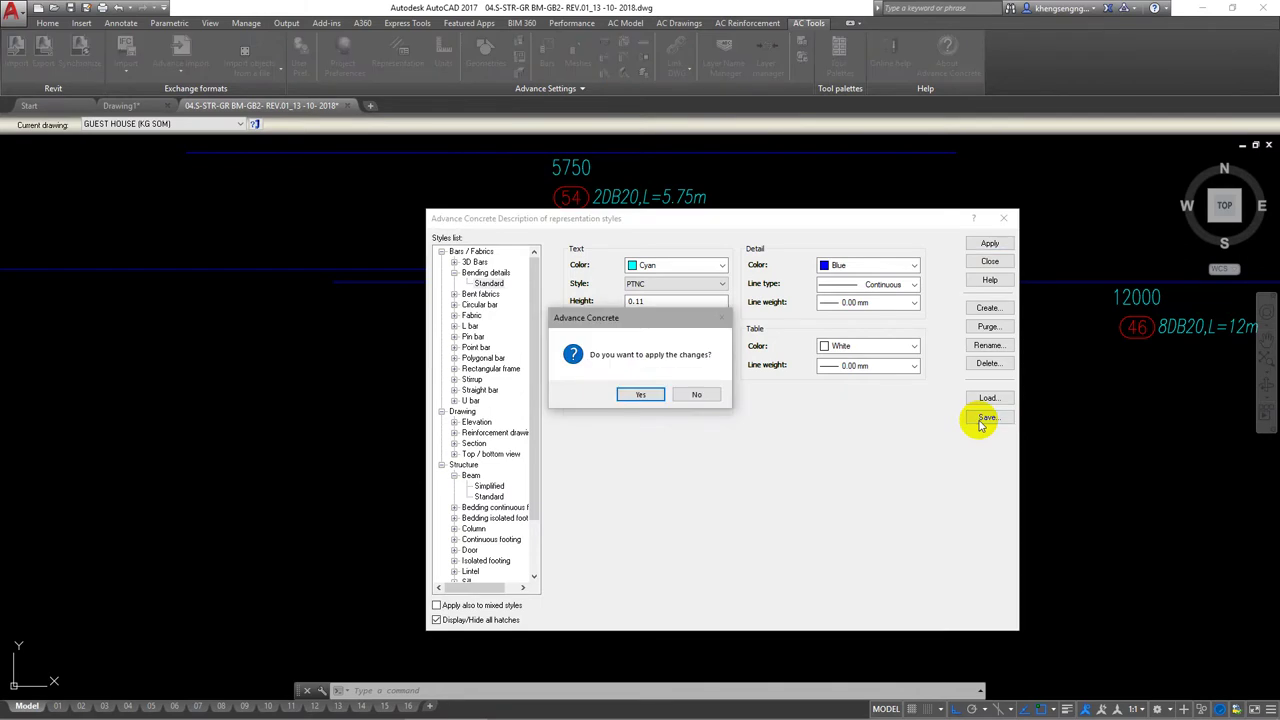
Decline the pending style changes, save the representation styles to the file 001.RSF, and apply and close the style description.
{"action": "left_click", "coordinate": [697, 395]}
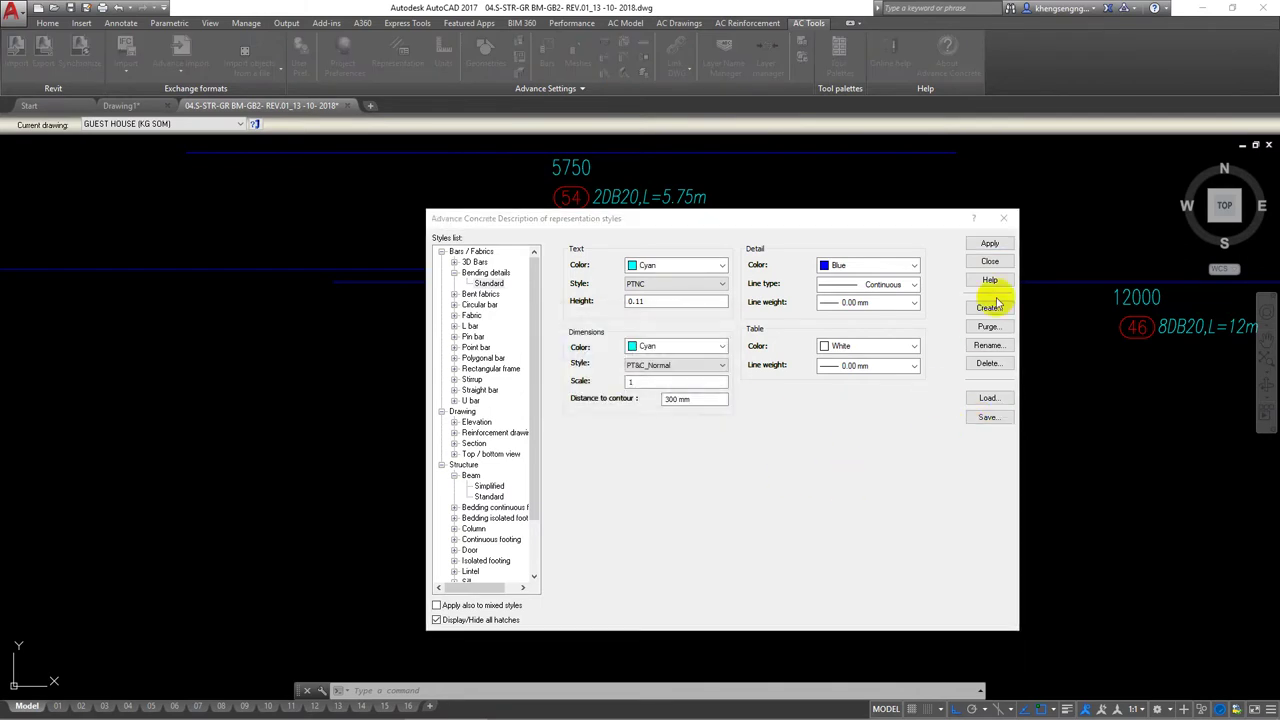
{"action": "left_click", "coordinate": [987, 416]}
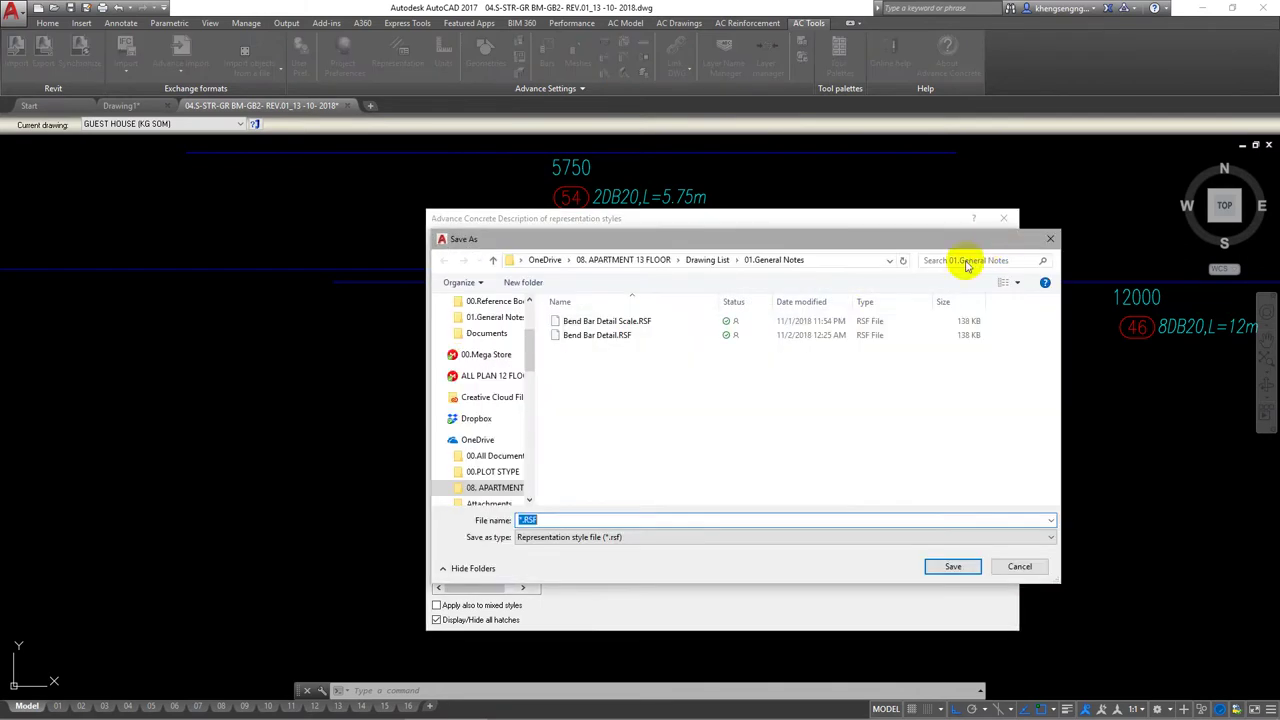
{"action": "left_click", "coordinate": [512, 522]}
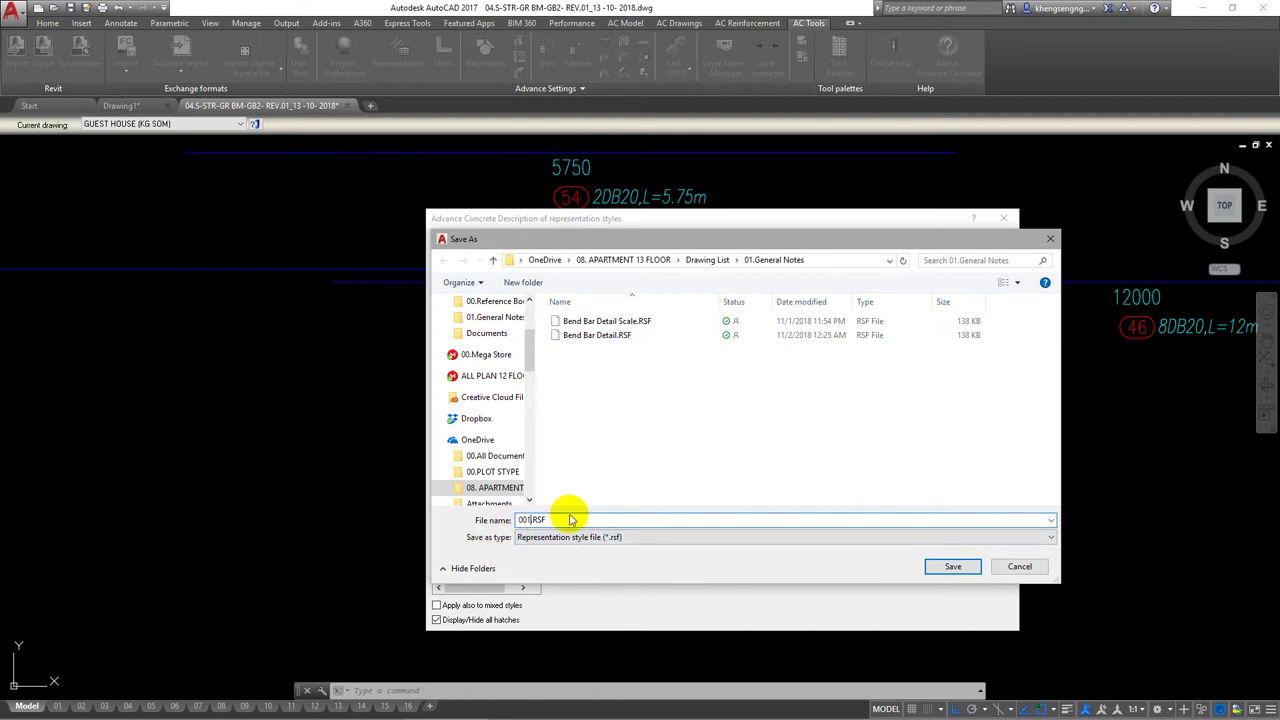
{"action": "left_click", "coordinate": [931, 569]}
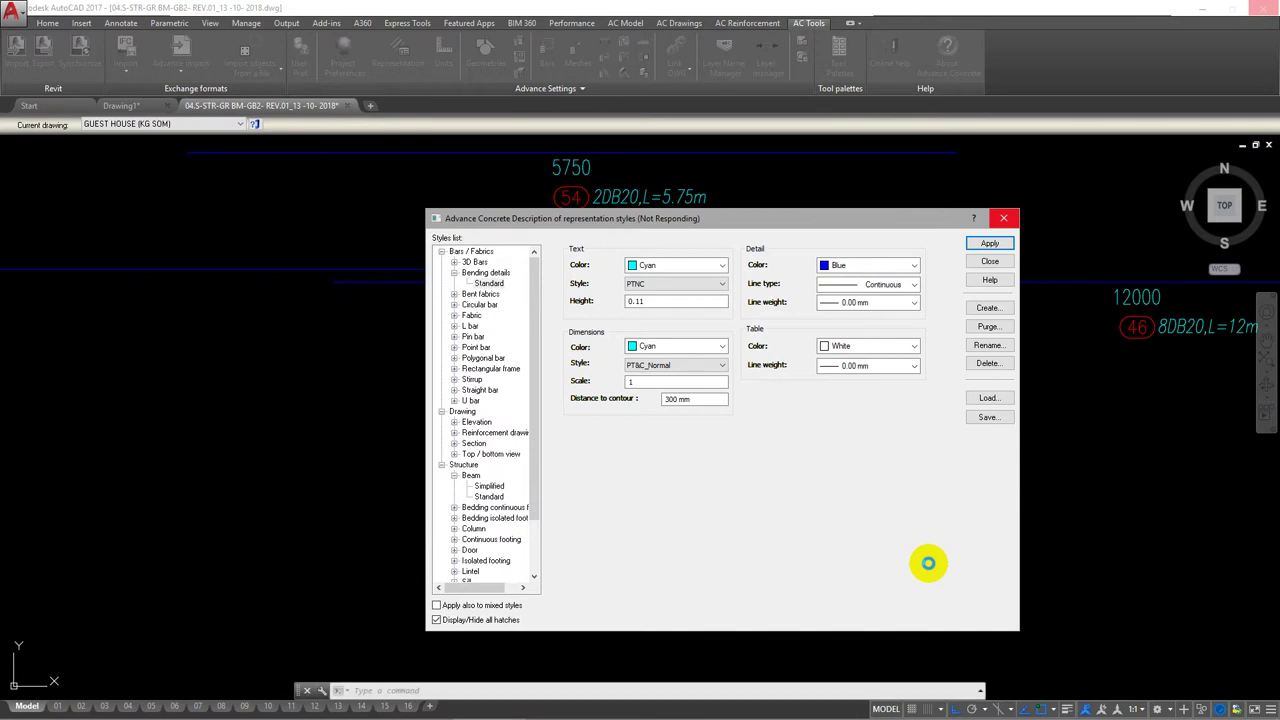
{"action": "left_click", "coordinate": [989, 245]}
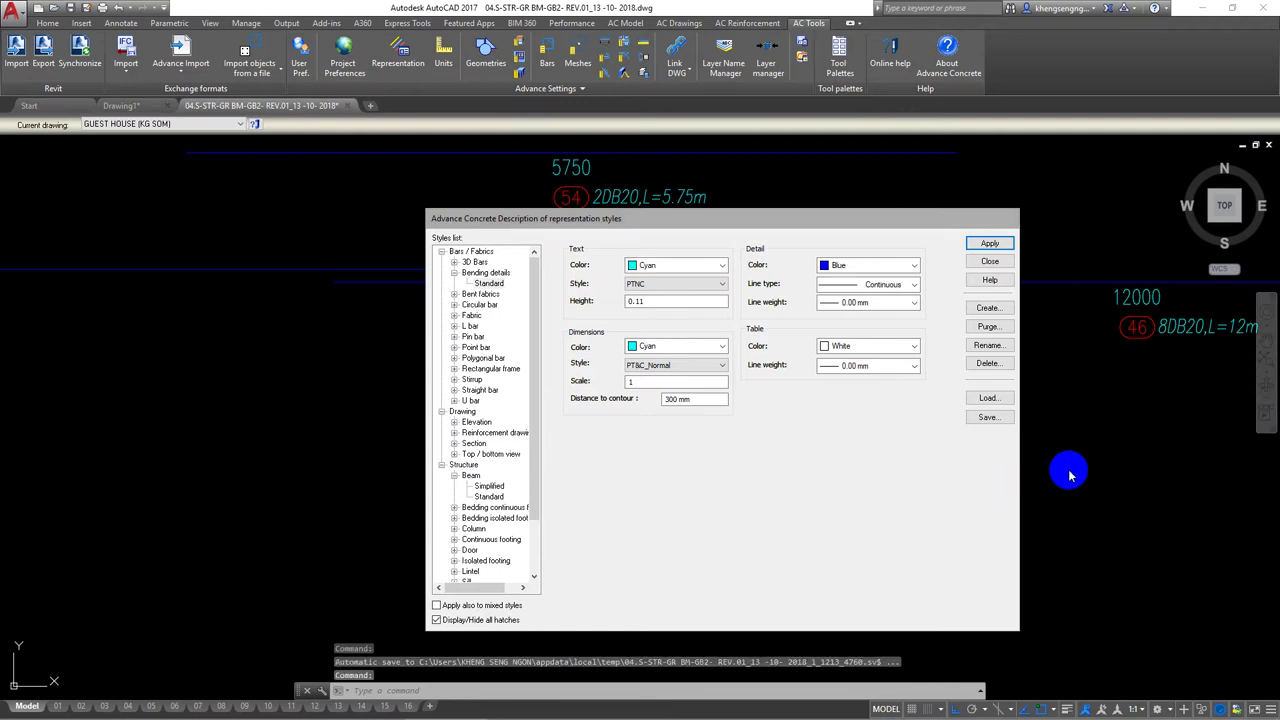
{"action": "key", "text": "Escape"}
Start automatic extraction of bending details for the BX6 beam on axes 11 to 13, keeping the 01.Num+Dia+Length symbols and unfolded frames.
{"action": "scroll", "coordinate": [657, 423], "scroll_direction": "down", "scroll_amount": 6}
{"action": "scroll", "coordinate": [614, 440], "scroll_direction": "down", "scroll_amount": 4}
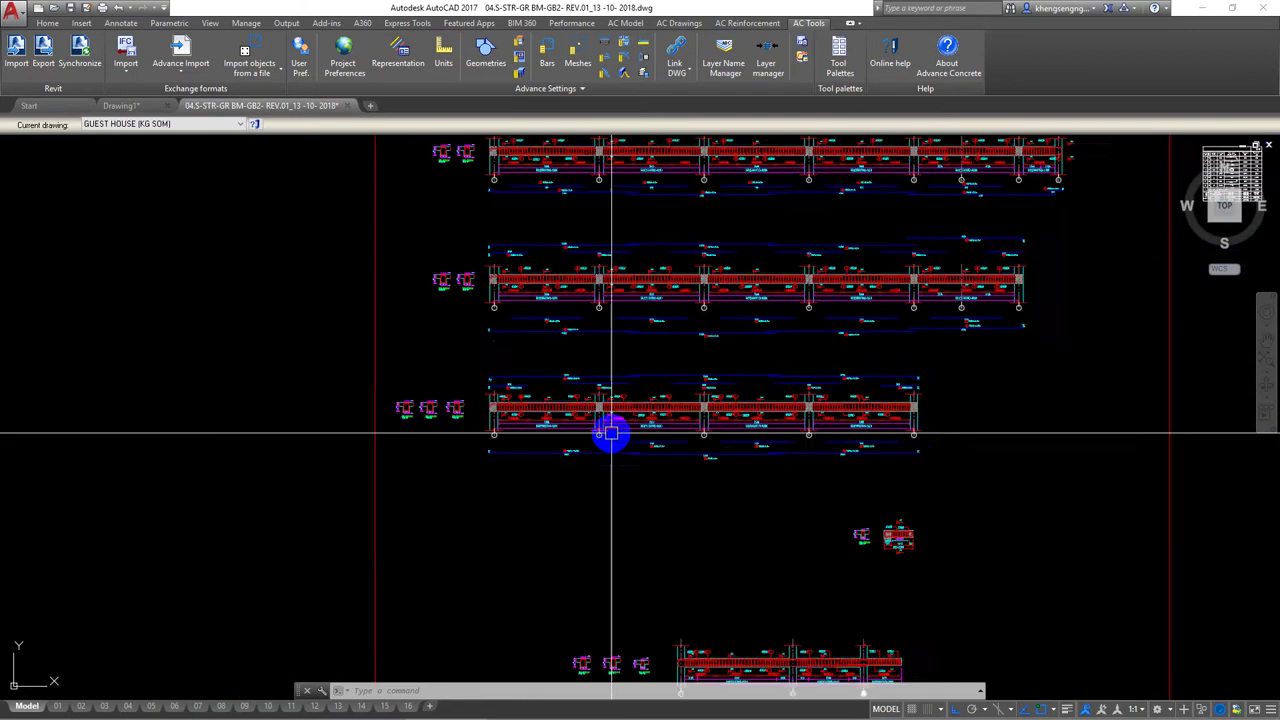
{"action": "scroll", "coordinate": [706, 529], "scroll_direction": "up", "scroll_amount": 8}
{"action": "middle_click_drag", "start_coordinate": [741, 512], "coordinate": [685, 456]}
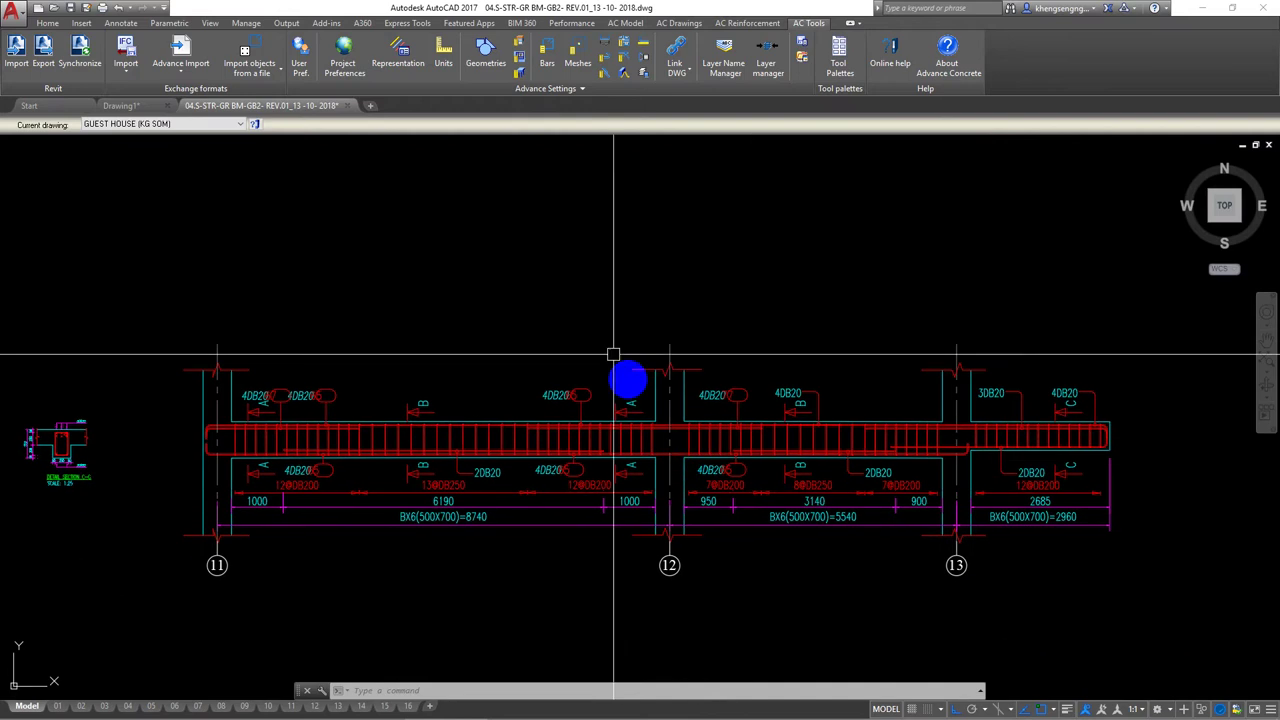
{"action": "left_click", "coordinate": [733, 24]}
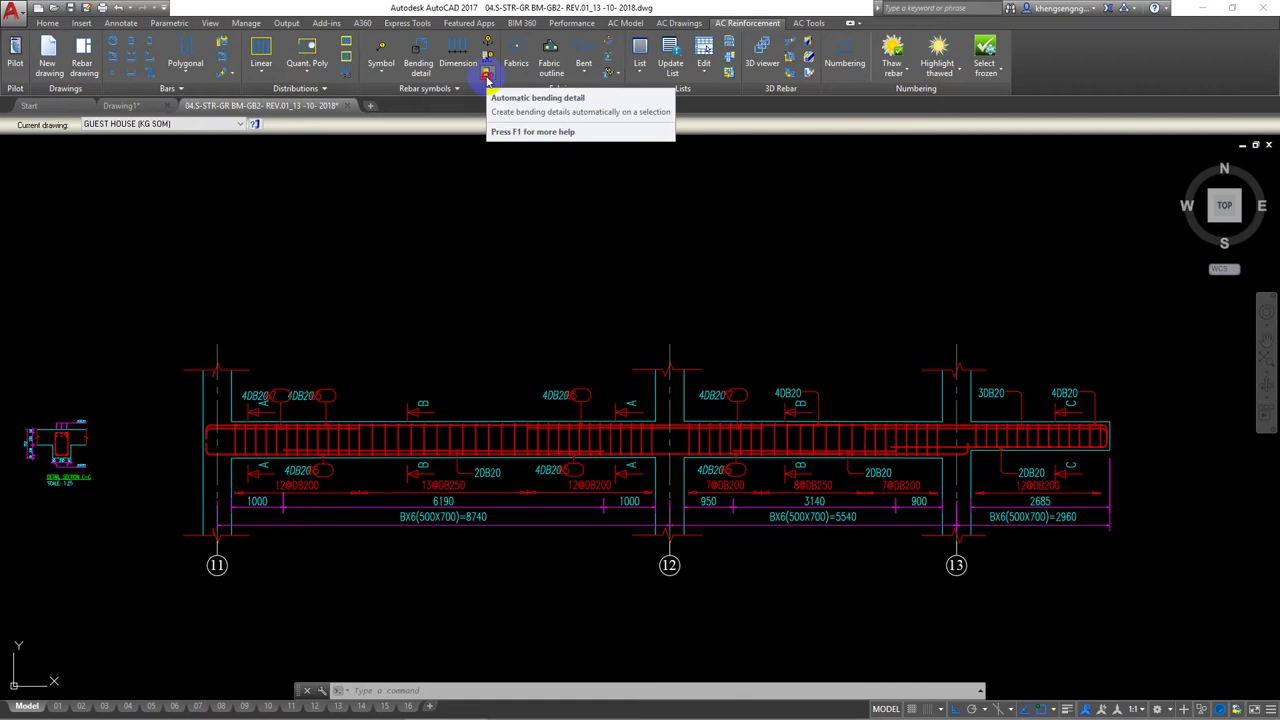
{"action": "left_click", "coordinate": [487, 76]}
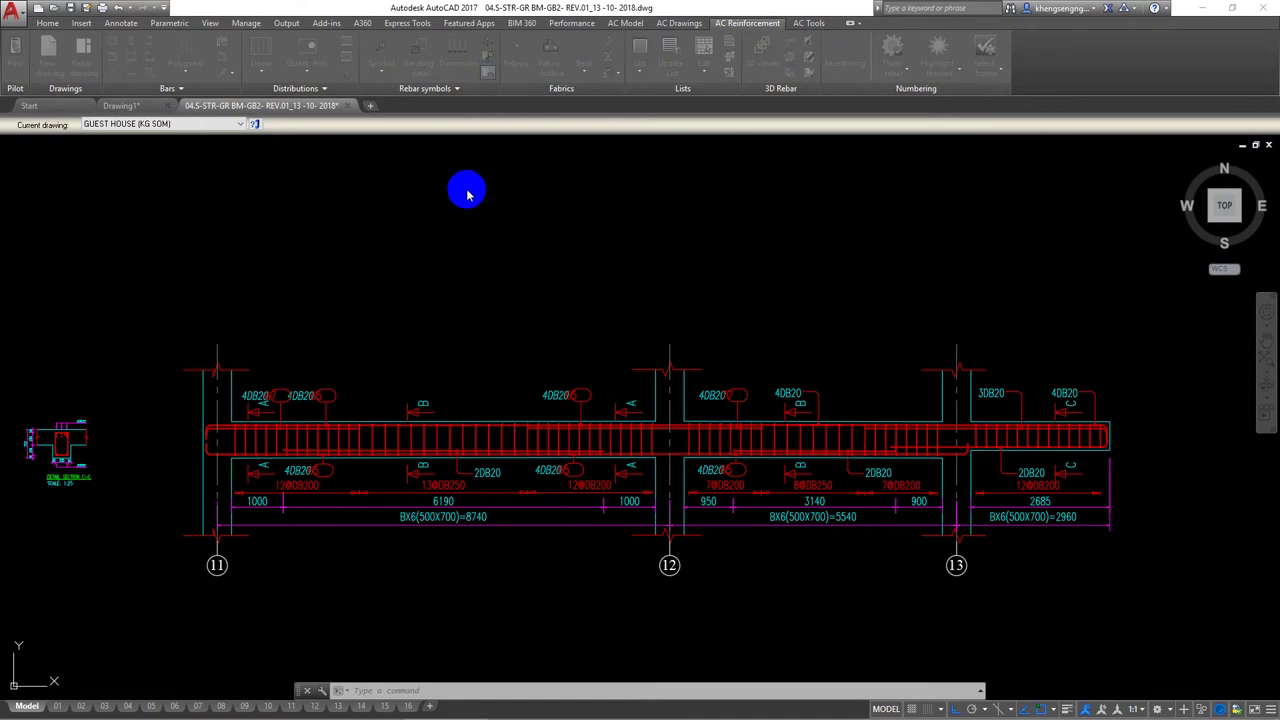
{"action": "type", "text": "e"}
{"action": "key", "text": "Return"}
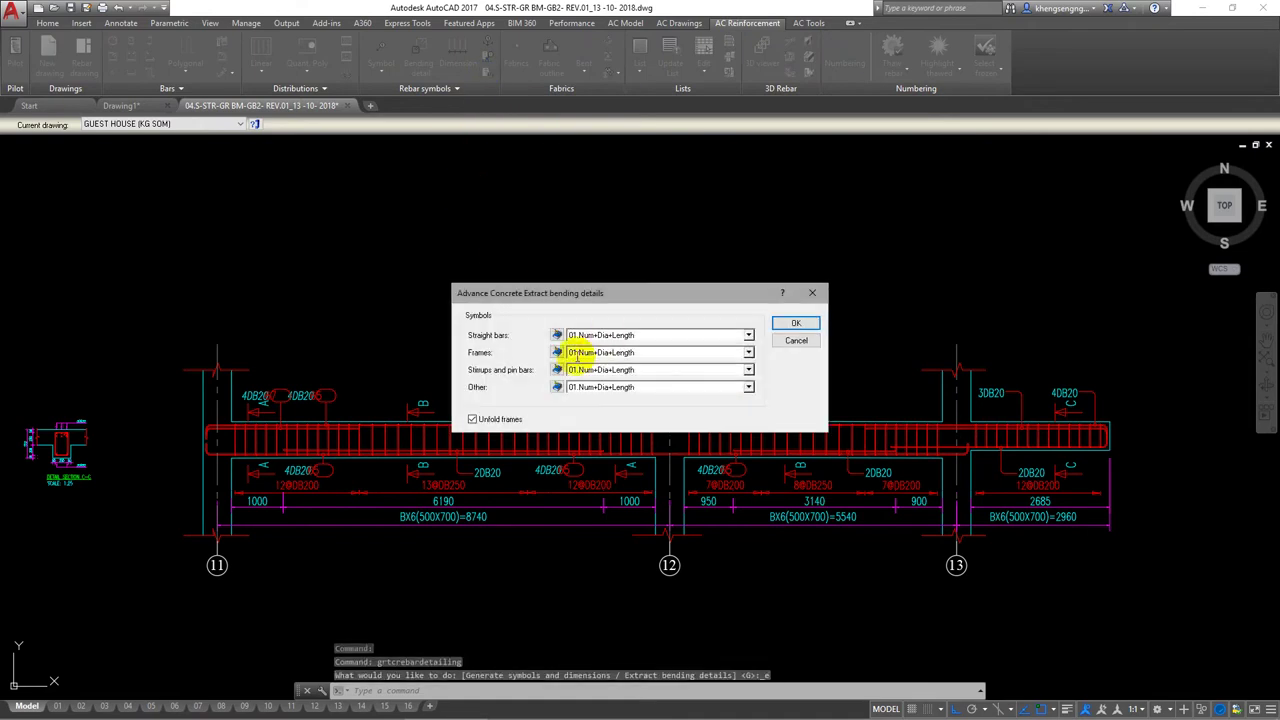
{"action": "left_click", "coordinate": [796, 323]}
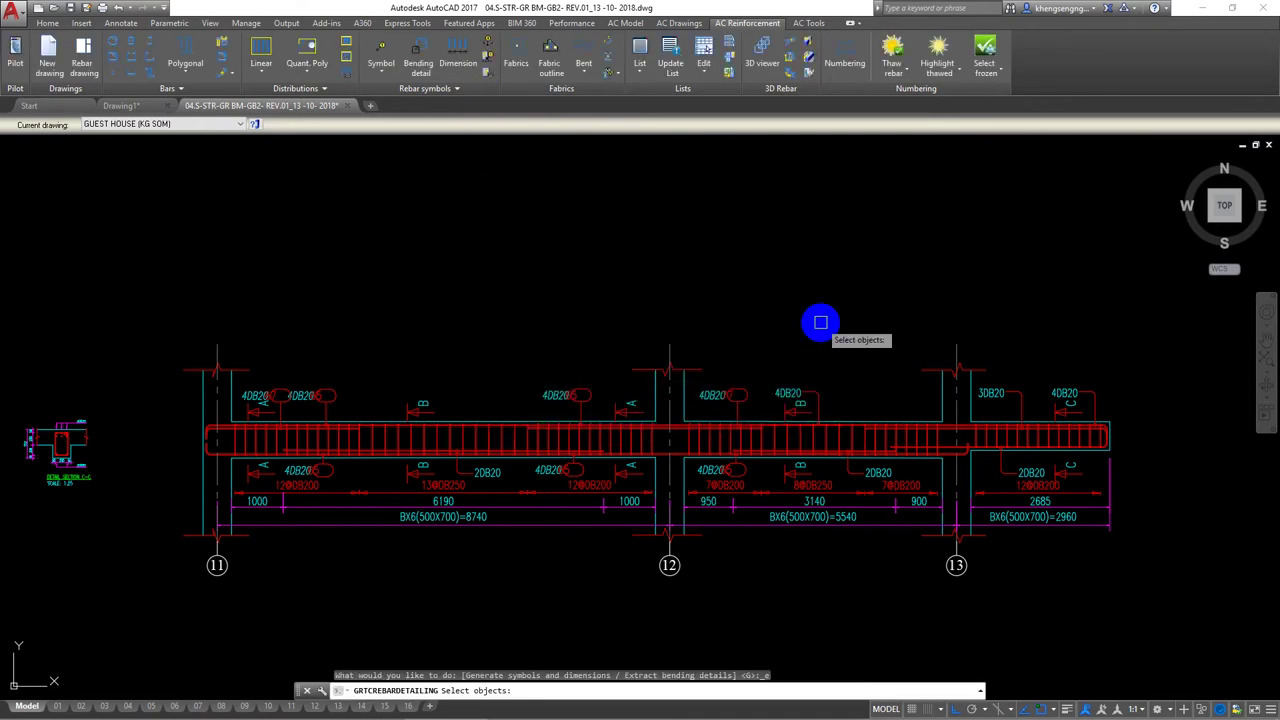
Select the BX6 beam elevation with its three cross sections and place the extracted bending details above them.
{"action": "scroll", "coordinate": [700, 345], "scroll_direction": "down", "scroll_amount": 2}
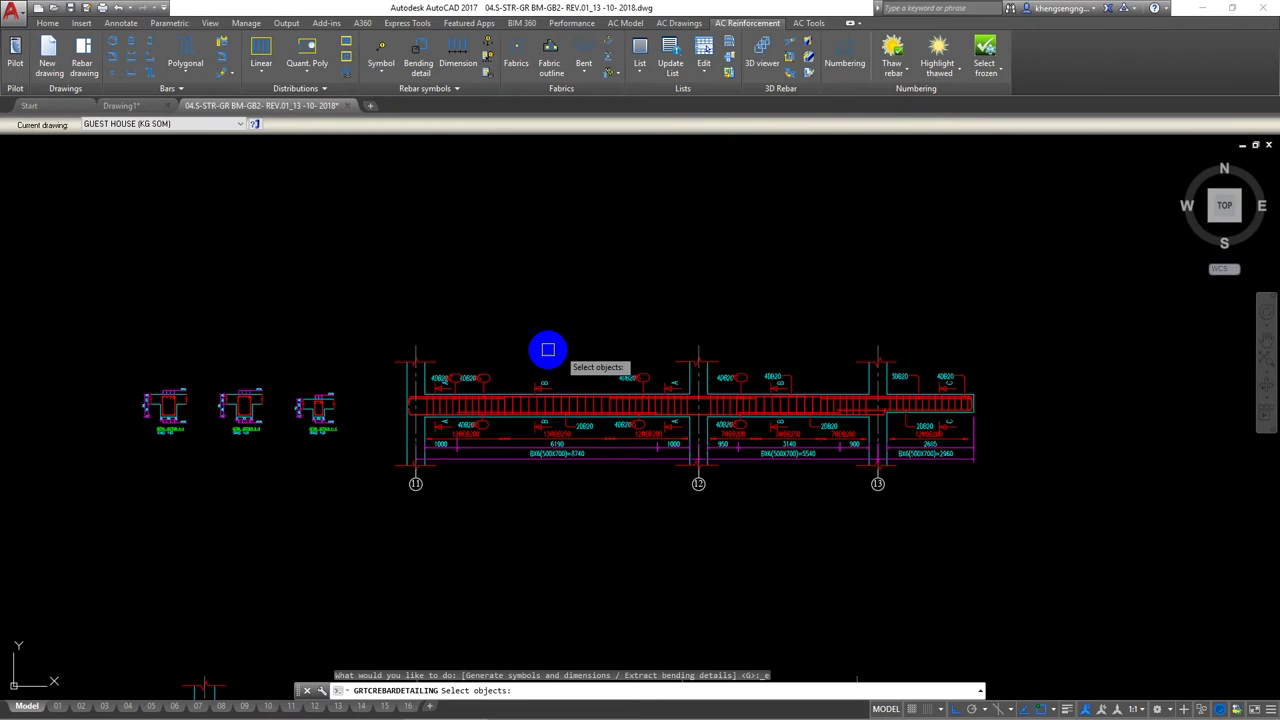
{"action": "left_click", "coordinate": [103, 274]}
{"action": "left_click", "coordinate": [1109, 508]}
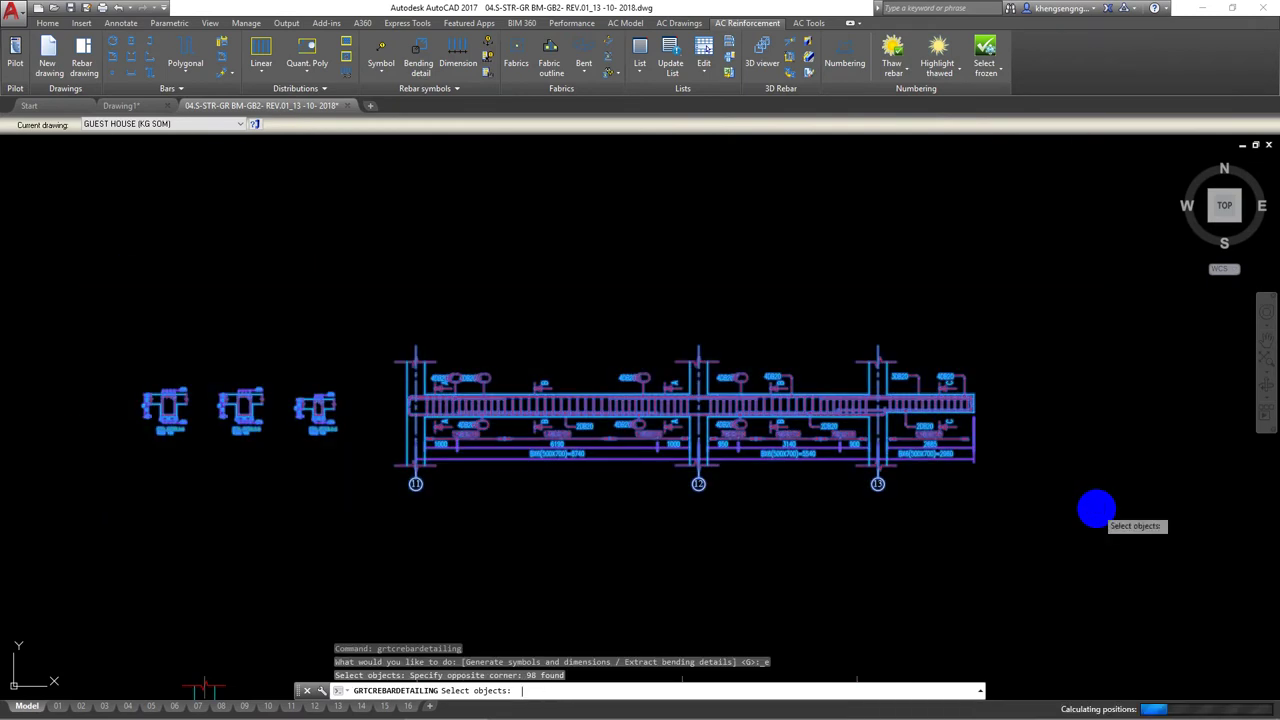
{"action": "left_click", "coordinate": [1080, 313]}
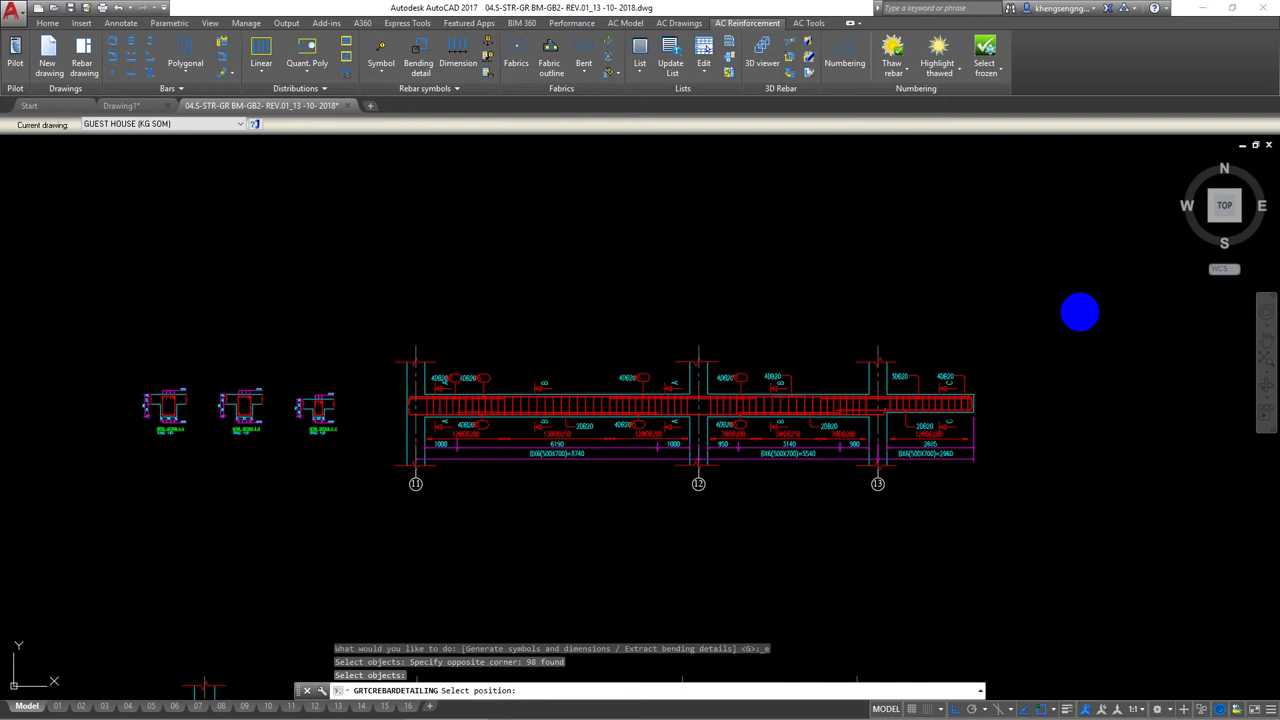
{"action": "middle_click_drag", "start_coordinate": [1080, 337], "coordinate": [1080, 363]}
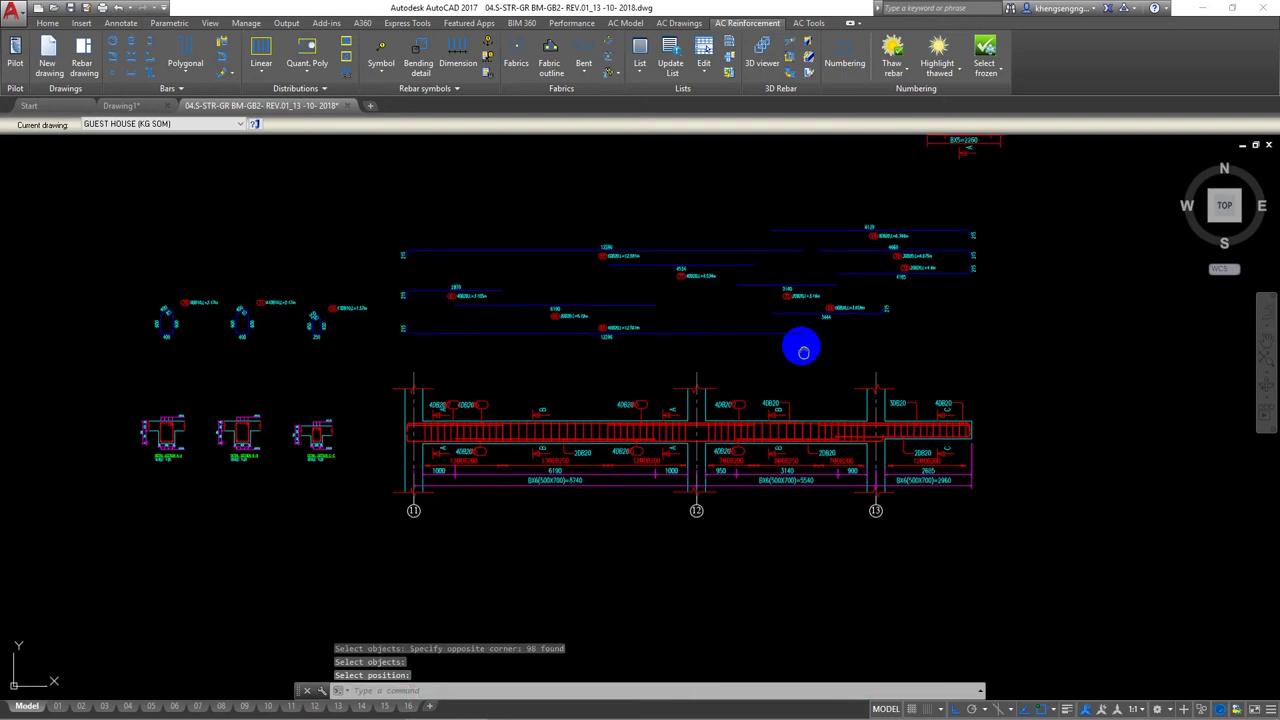
Examine the extracted stirrup details above the sections and the longitudinal bar details above the beam.
{"action": "middle_click_drag", "start_coordinate": [806, 346], "coordinate": [811, 377]}
{"action": "scroll", "coordinate": [311, 356], "scroll_direction": "up", "scroll_amount": 8}
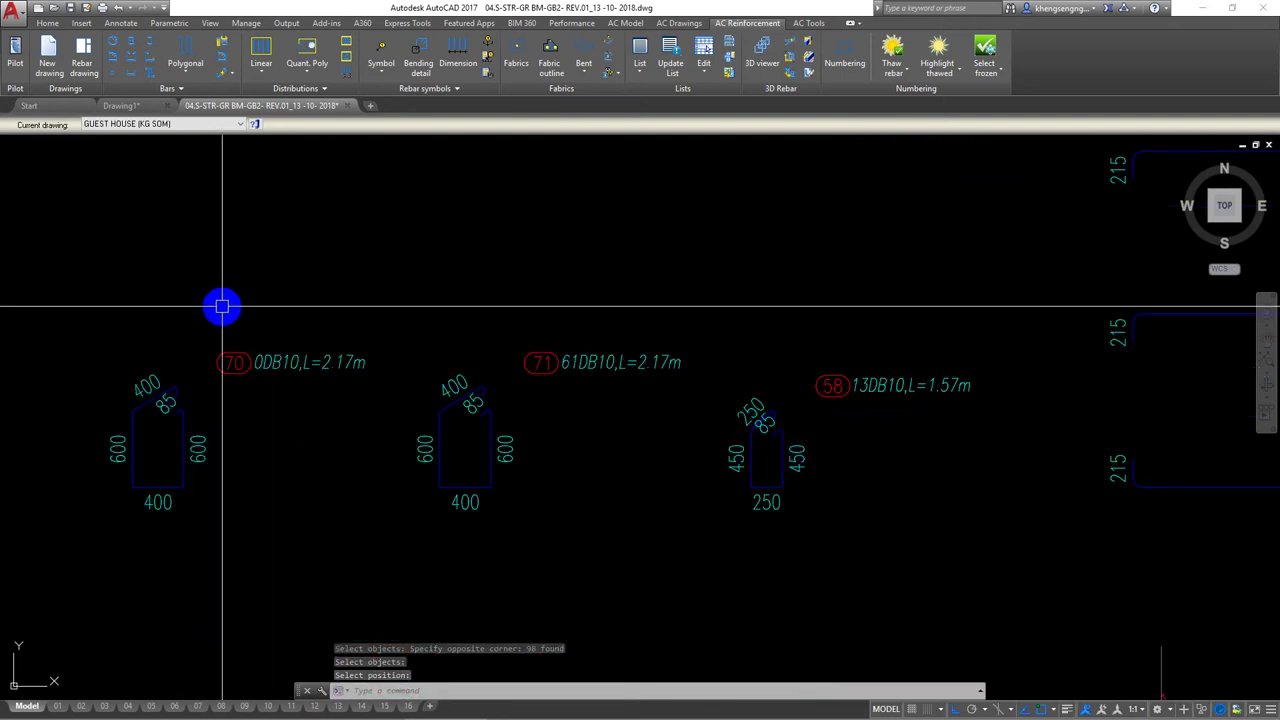
{"action": "scroll", "coordinate": [371, 366], "scroll_direction": "down", "scroll_amount": 5}
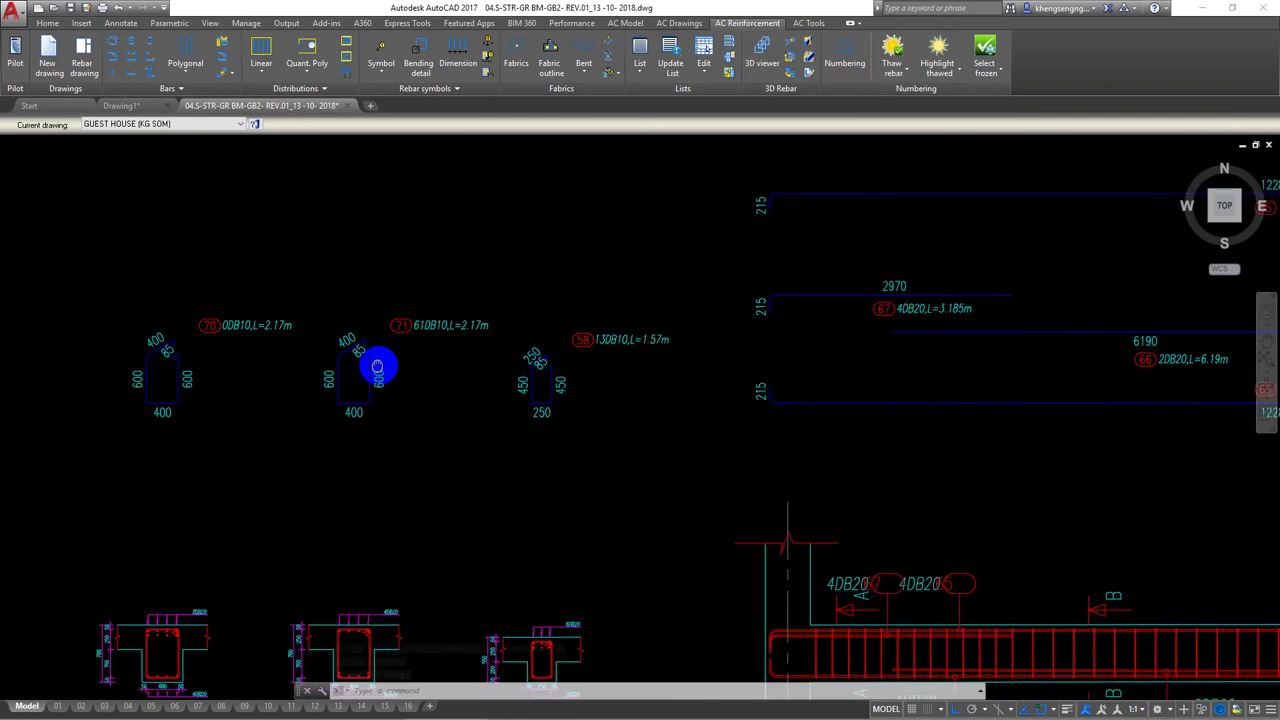
{"action": "scroll", "coordinate": [533, 400], "scroll_direction": "down", "scroll_amount": 2}
{"action": "middle_click_drag", "start_coordinate": [533, 400], "coordinate": [417, 386]}
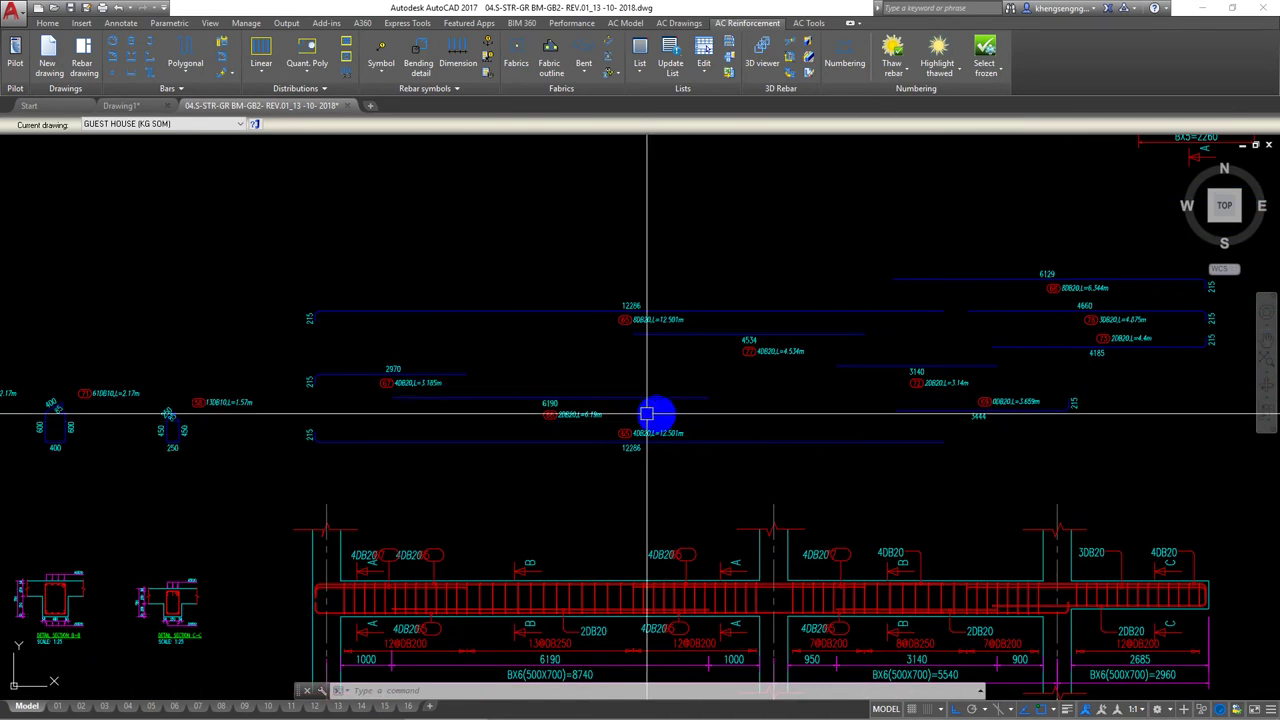
{"action": "scroll", "coordinate": [714, 363], "scroll_direction": "down", "scroll_amount": 2}
{"action": "scroll", "coordinate": [728, 493], "scroll_direction": "up", "scroll_amount": 2}
{"action": "mouse_move", "coordinate": [763, 417]}
{"action": "middle_mouse_down"}
{"action": "mouse_move", "coordinate": [551, 394]}
{"action": "mouse_move", "coordinate": [541, 361]}
{"action": "middle_mouse_up"}
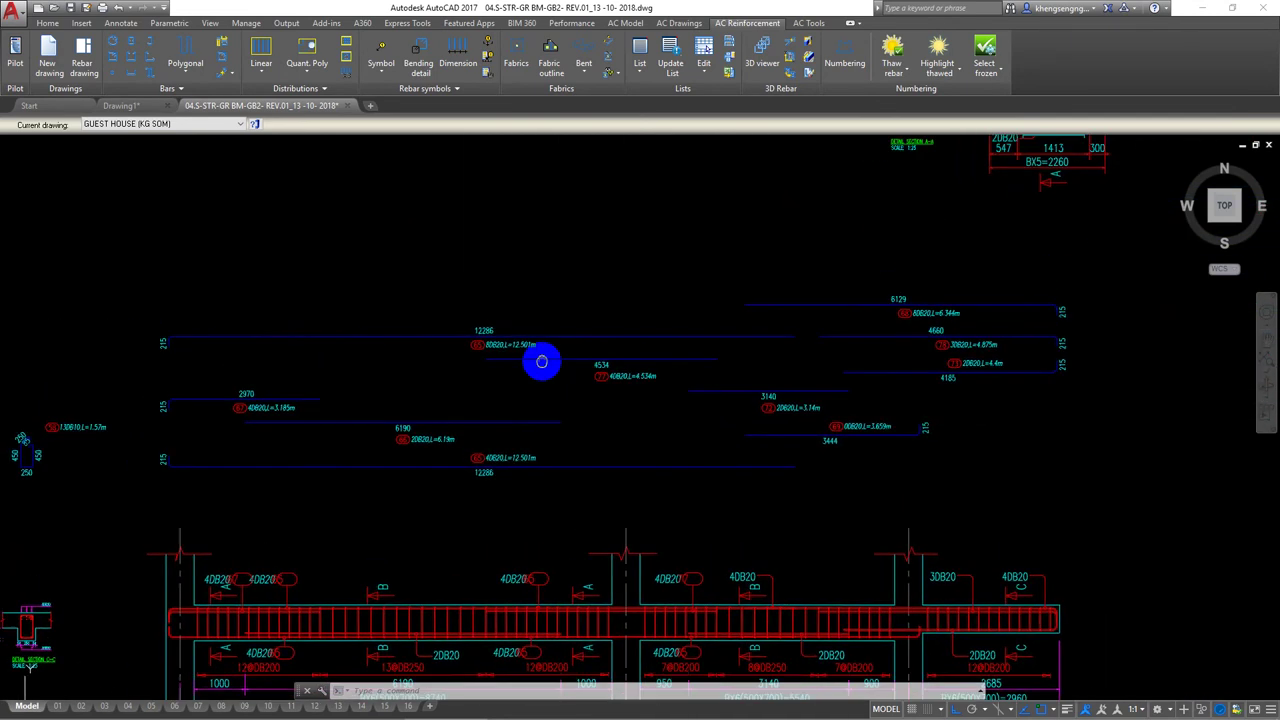
{"action": "left_click", "coordinate": [105, 228]}
{"action": "left_click", "coordinate": [186, 257]}
{"action": "mouse_move", "coordinate": [186, 257]}
{"action": "middle_mouse_down"}
{"action": "mouse_move", "coordinate": [257, 286]}
{"action": "mouse_move", "coordinate": [314, 263]}
{"action": "middle_mouse_up"}
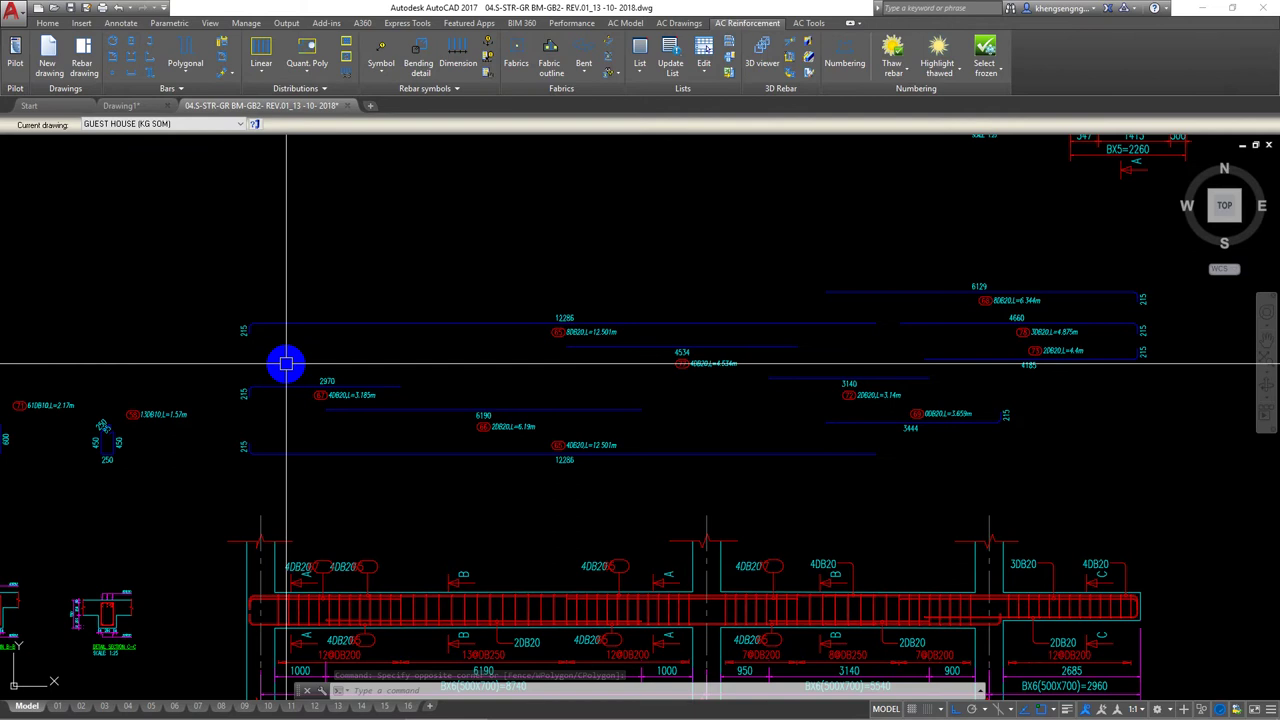
{"action": "middle_click_drag", "start_coordinate": [286, 364], "coordinate": [291, 315]}
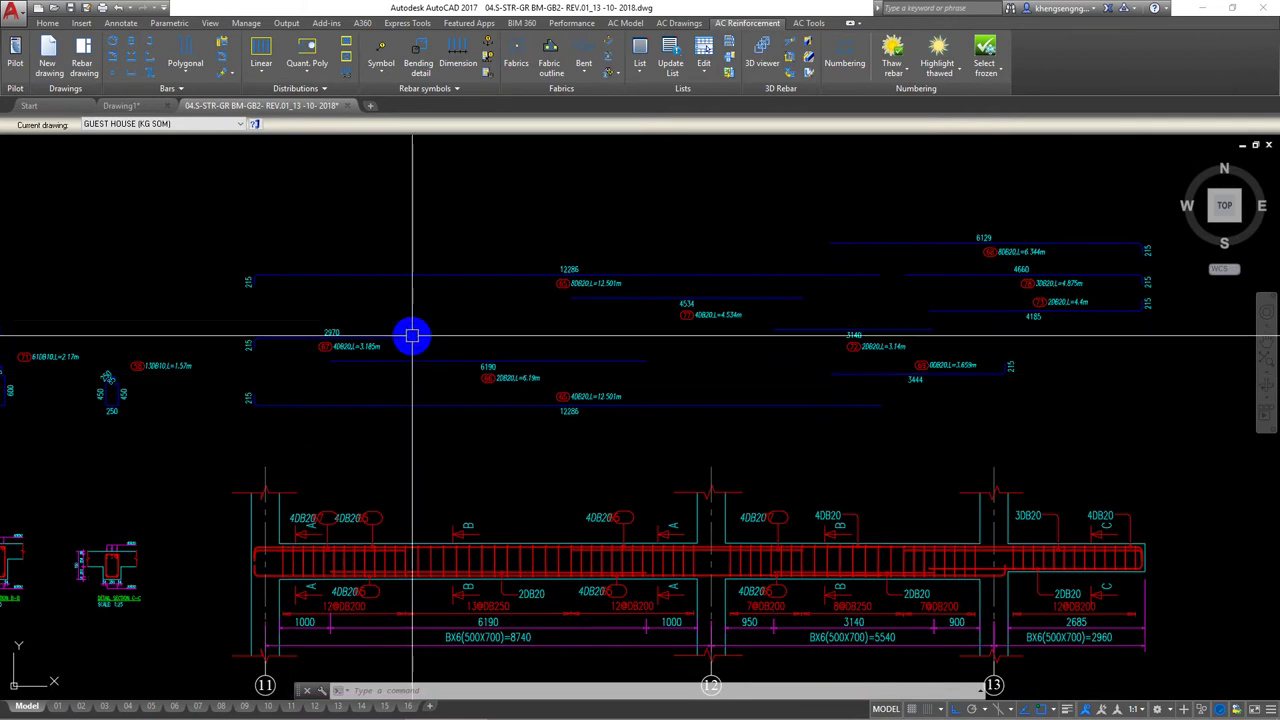
Highlight the bending detail of the upper 12286 bar to see its matching bar in the beam, and clear the selection.
{"action": "left_click", "coordinate": [256, 291]}
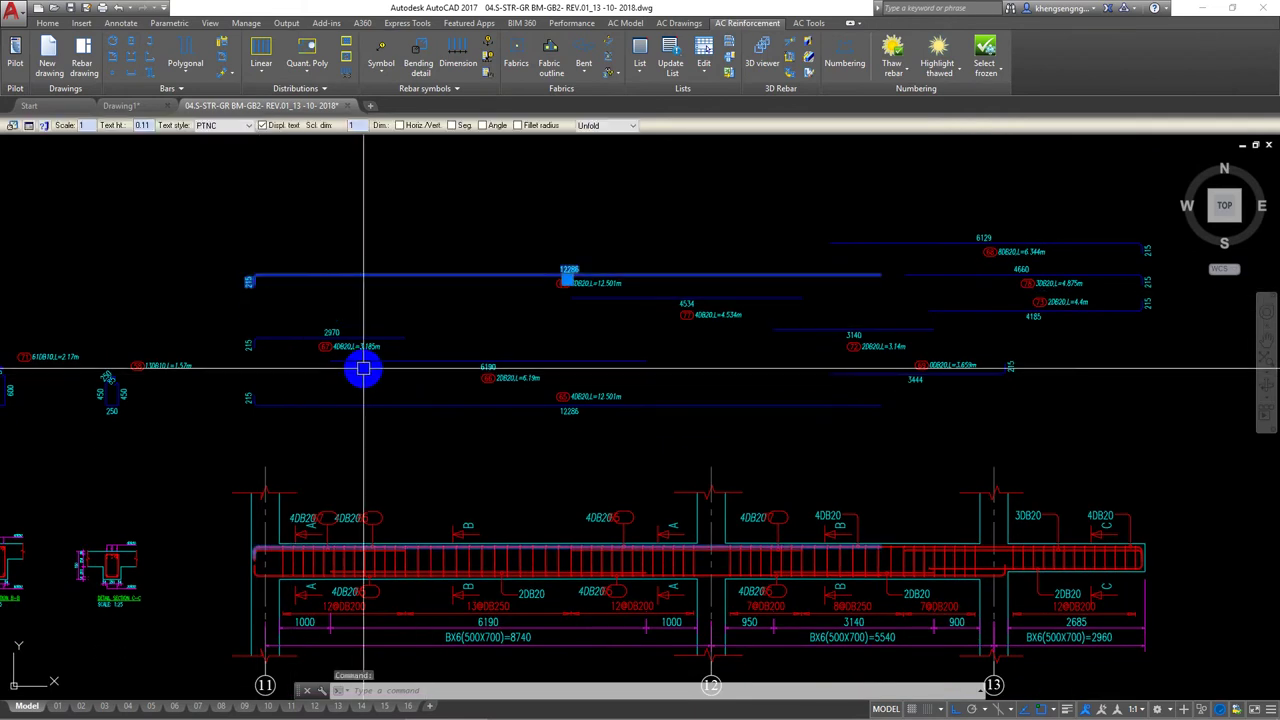
{"action": "middle_click_drag", "start_coordinate": [277, 318], "coordinate": [280, 277]}
{"action": "key", "text": "Escape"}
Select the bending details of the bottom bars above the beam together with their symbols, including bar 73.
{"action": "left_click", "coordinate": [220, 264]}
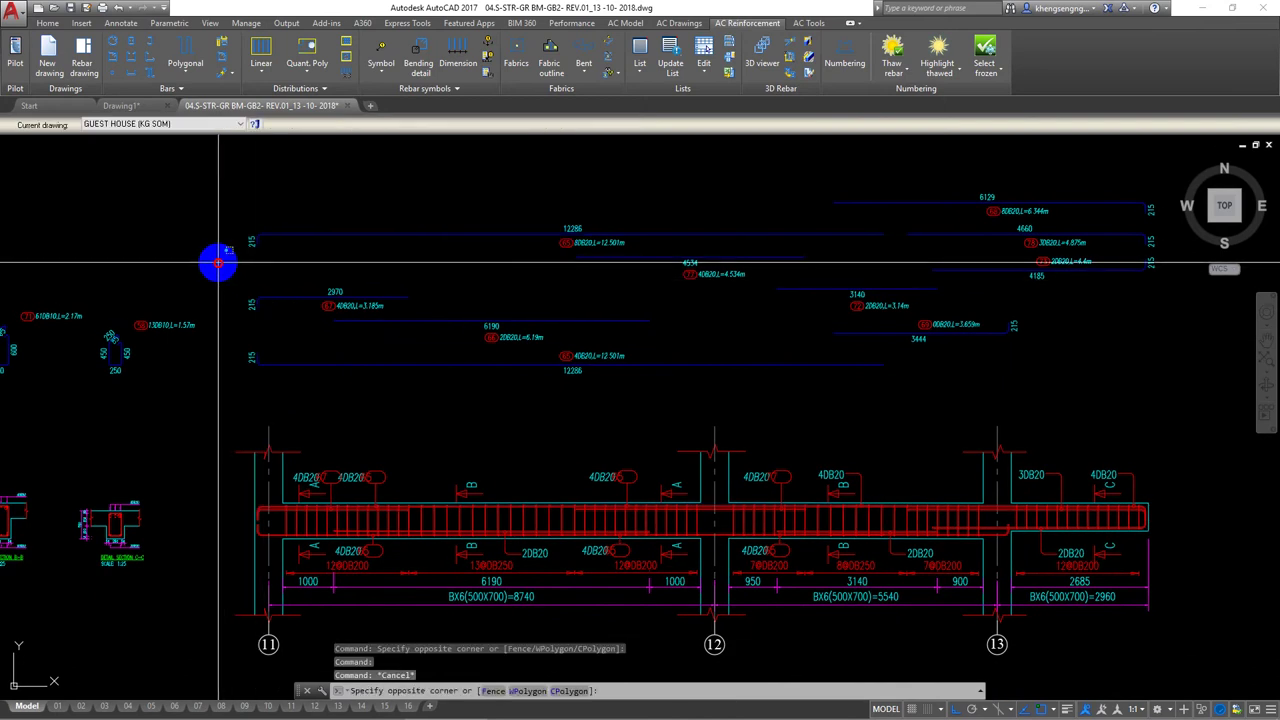
{"action": "left_click", "coordinate": [1105, 418]}
{"action": "scroll", "coordinate": [1100, 410], "scroll_direction": "up", "scroll_amount": 2}
{"action": "left_click", "coordinate": [1022, 410]}
{"action": "scroll", "coordinate": [758, 270], "scroll_direction": "down", "scroll_amount": 1}
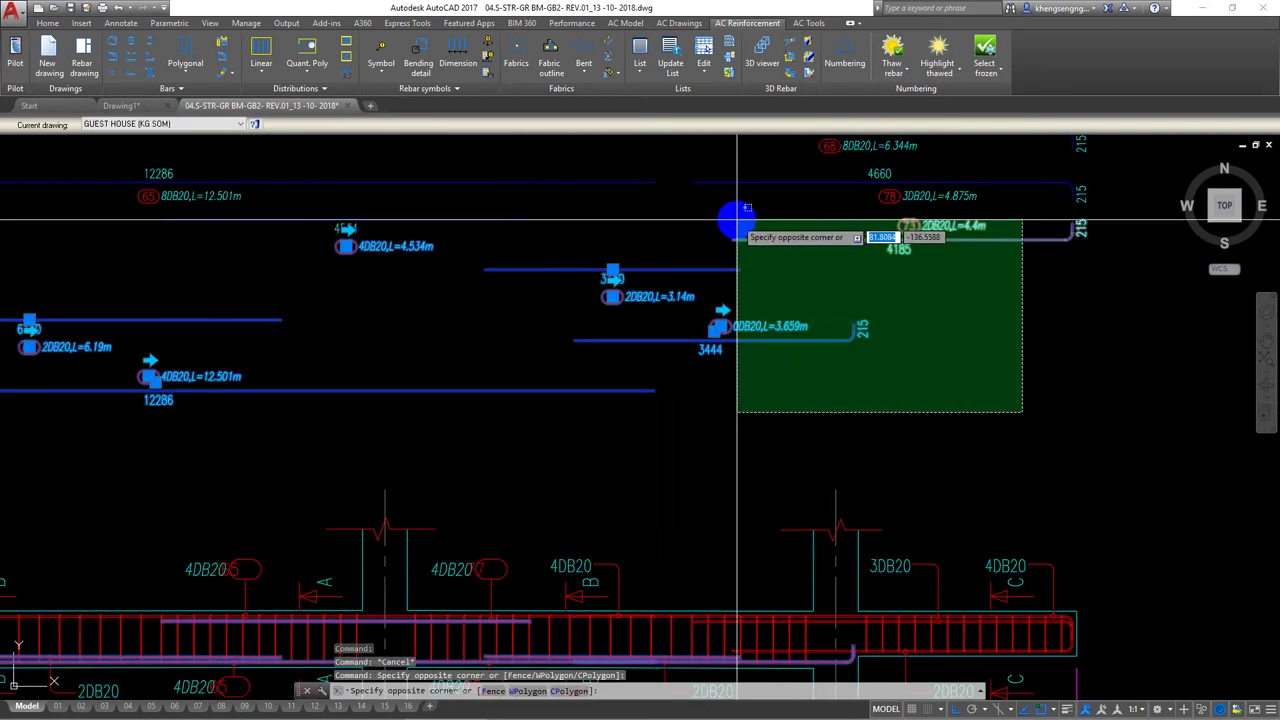
{"action": "left_click", "coordinate": [737, 286]}
{"action": "scroll", "coordinate": [737, 286], "scroll_direction": "down", "scroll_amount": 3}
{"action": "scroll", "coordinate": [560, 305], "scroll_direction": "up", "scroll_amount": 5}
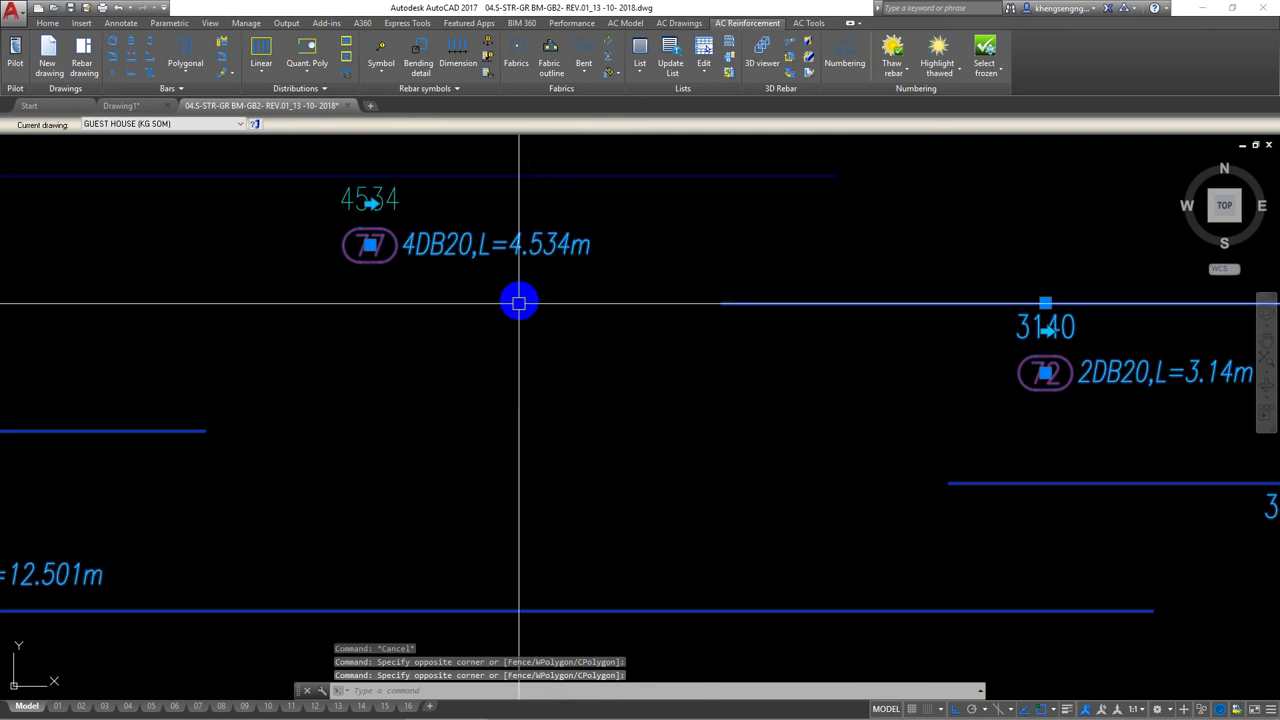
Take the bending detail and symbol of bar 77 out of the selection, keeping only the bottom bars.
{"action": "left_click", "coordinate": [518, 312]}
{"action": "left_click", "coordinate": [409, 153]}
{"action": "scroll", "coordinate": [477, 329], "scroll_direction": "down", "scroll_amount": 1}
{"action": "scroll", "coordinate": [505, 355], "scroll_direction": "down", "scroll_amount": 4}
{"action": "middle_click_drag", "start_coordinate": [520, 370], "coordinate": [563, 374]}
{"action": "left_click", "coordinate": [572, 267]}
{"action": "left_click_drag", "start_coordinate": [550, 303], "coordinate": [514, 351]}
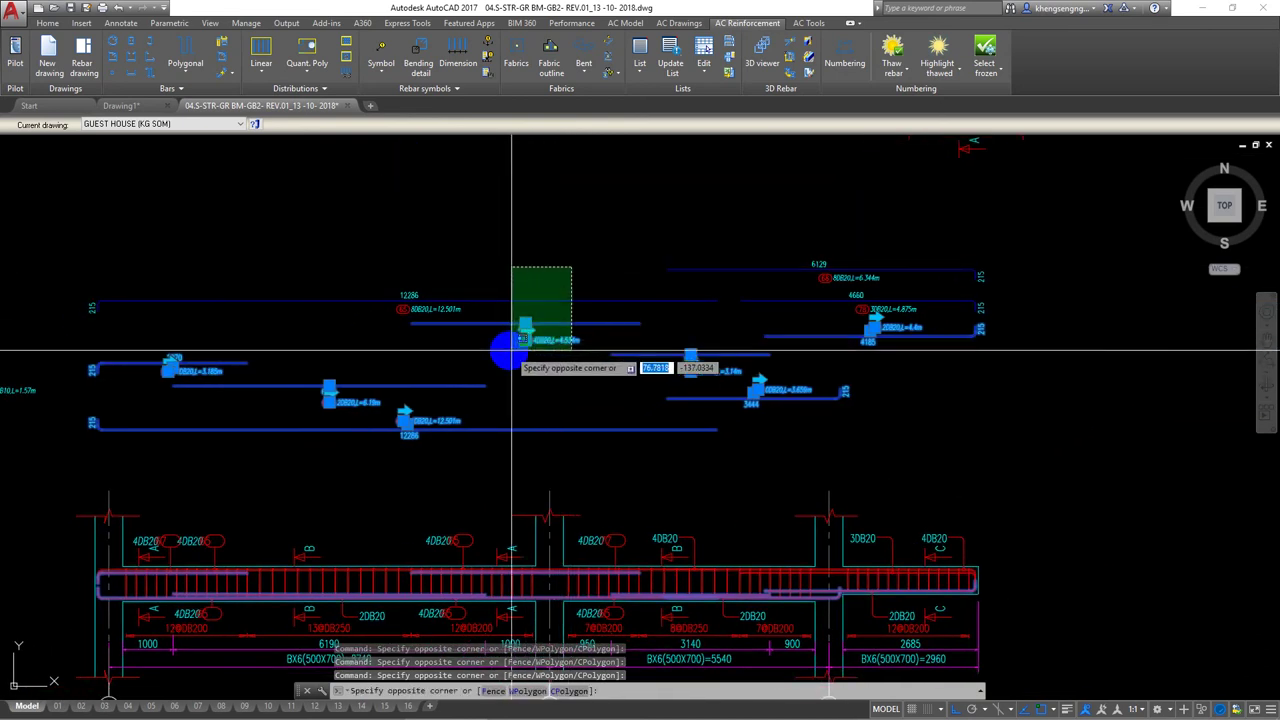
{"action": "left_click", "coordinate": [514, 351]}
{"action": "scroll", "coordinate": [551, 366], "scroll_direction": "up", "scroll_amount": 6}
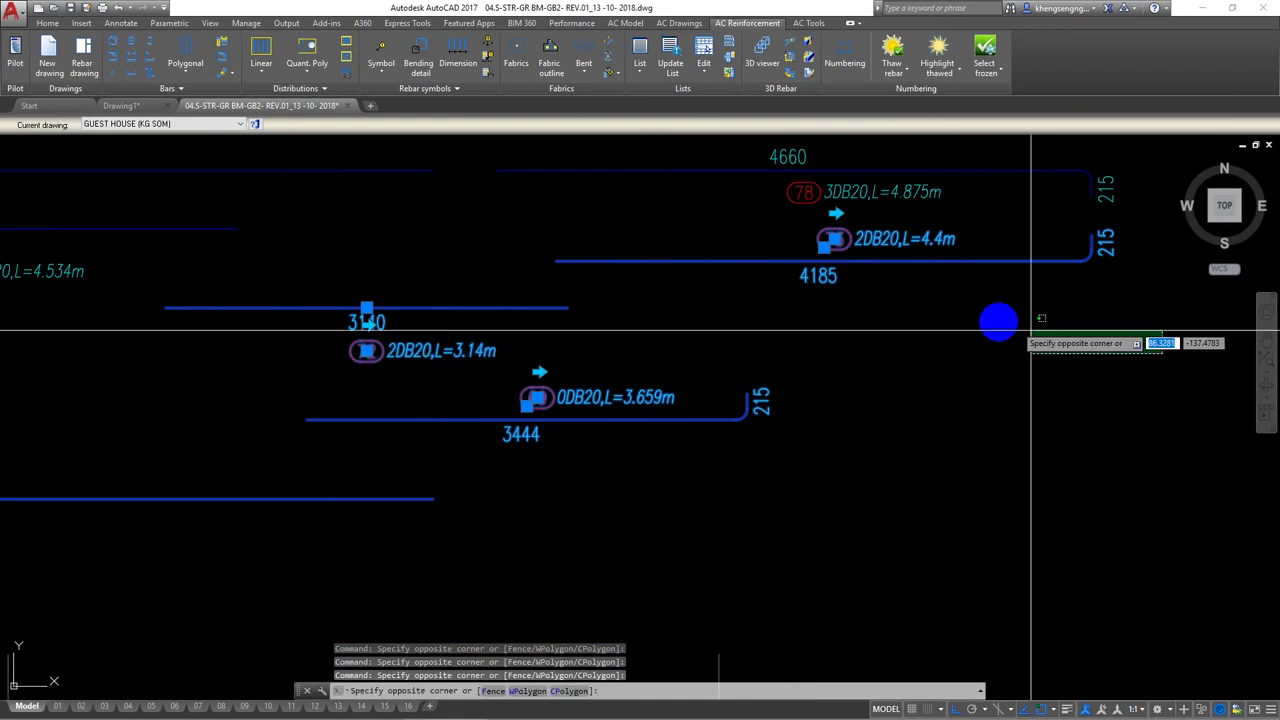
Move the selected bottom bar bending details straight down to below the beam's dimensions and axis bubbles.
{"action": "scroll", "coordinate": [810, 335], "scroll_direction": "down", "scroll_amount": 4}
{"action": "key", "text": "Return"}
{"action": "left_click", "coordinate": [974, 391]}
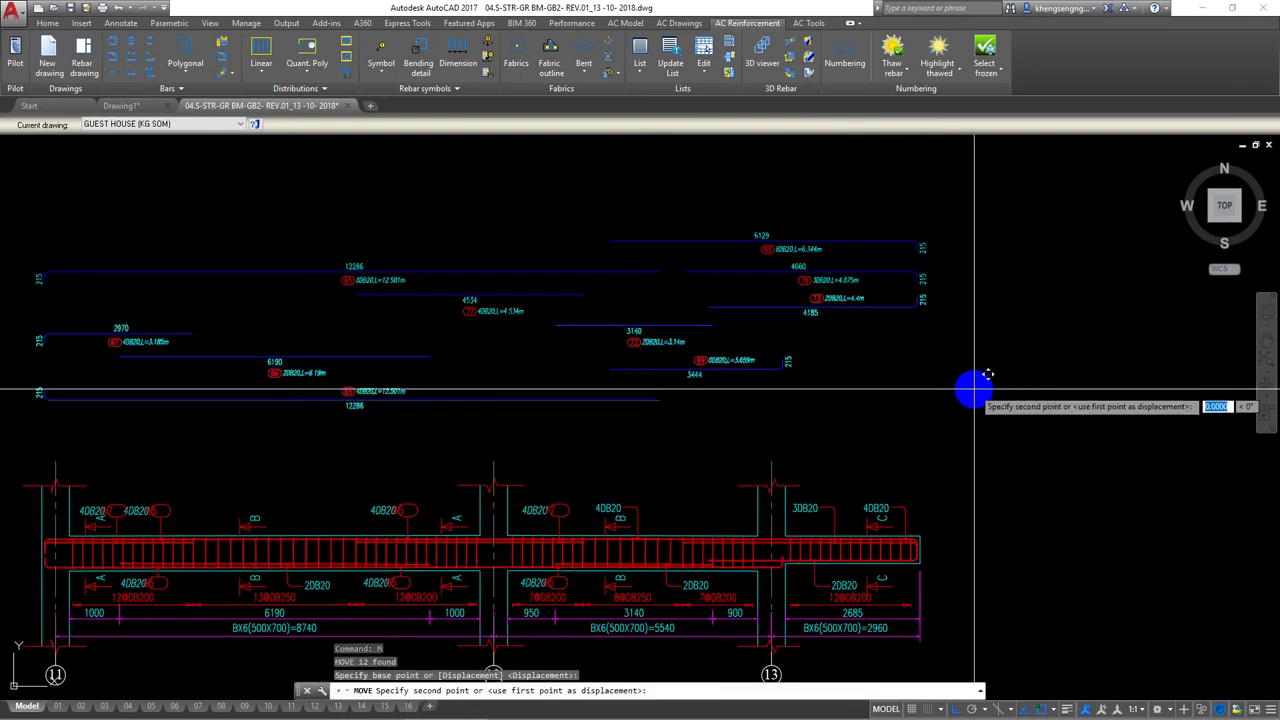
{"action": "scroll", "coordinate": [985, 405], "scroll_direction": "down", "scroll_amount": 4}
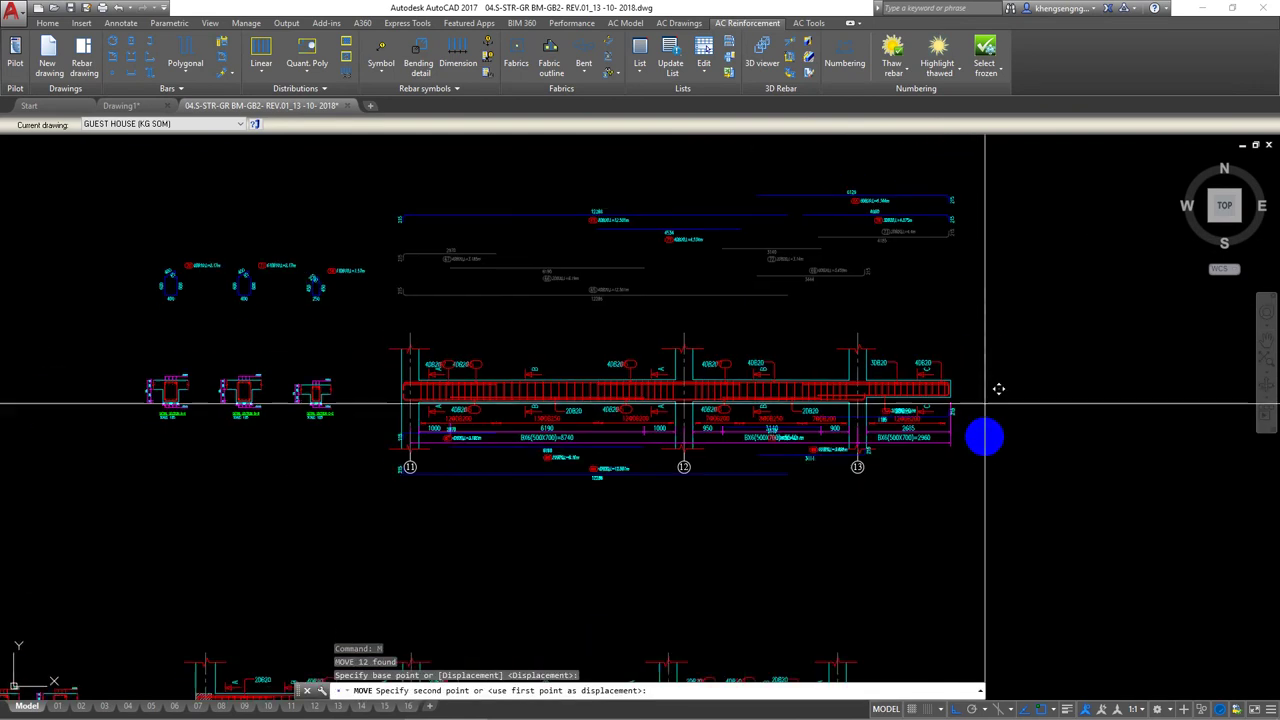
{"action": "left_click", "coordinate": [1000, 528]}
{"action": "middle_click_drag", "start_coordinate": [732, 409], "coordinate": [718, 456]}
Move the remaining top bar bending details down, closer to the top of the beam.
{"action": "left_click", "coordinate": [326, 223]}
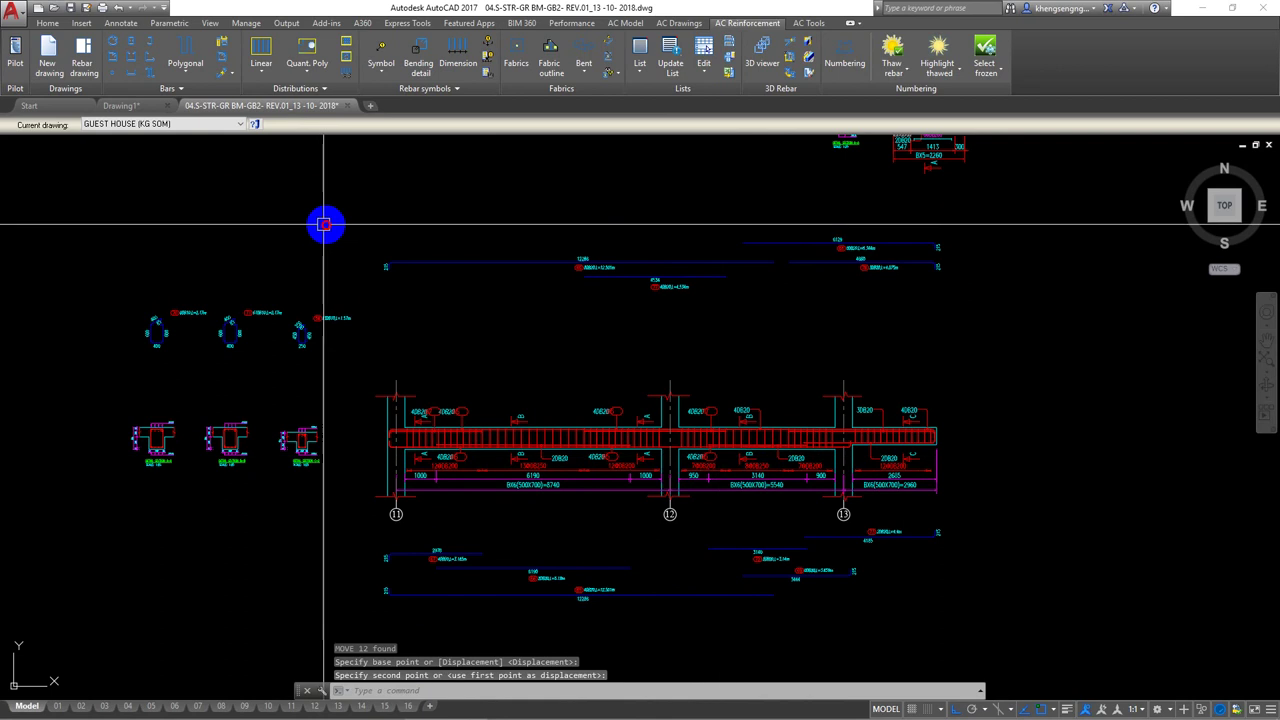
{"action": "left_click", "coordinate": [1008, 325]}
{"action": "key", "text": "Return"}
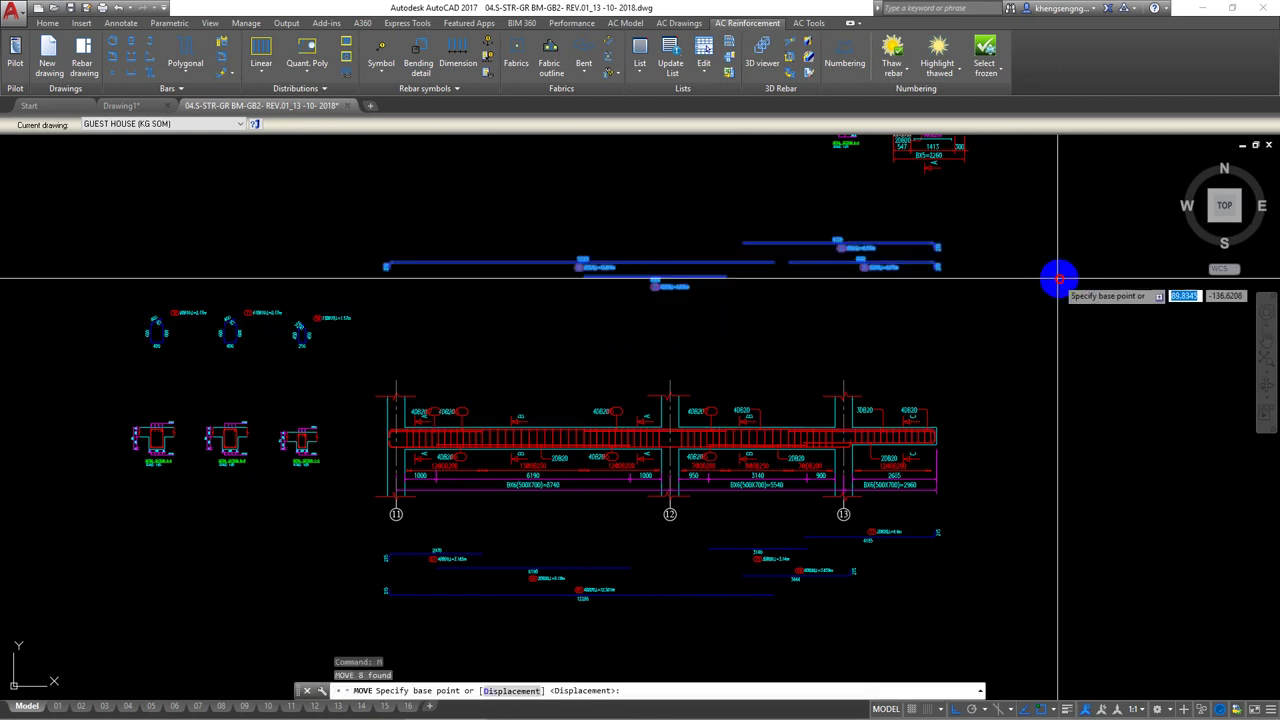
{"action": "left_click", "coordinate": [1055, 280]}
{"action": "left_click", "coordinate": [1049, 376]}
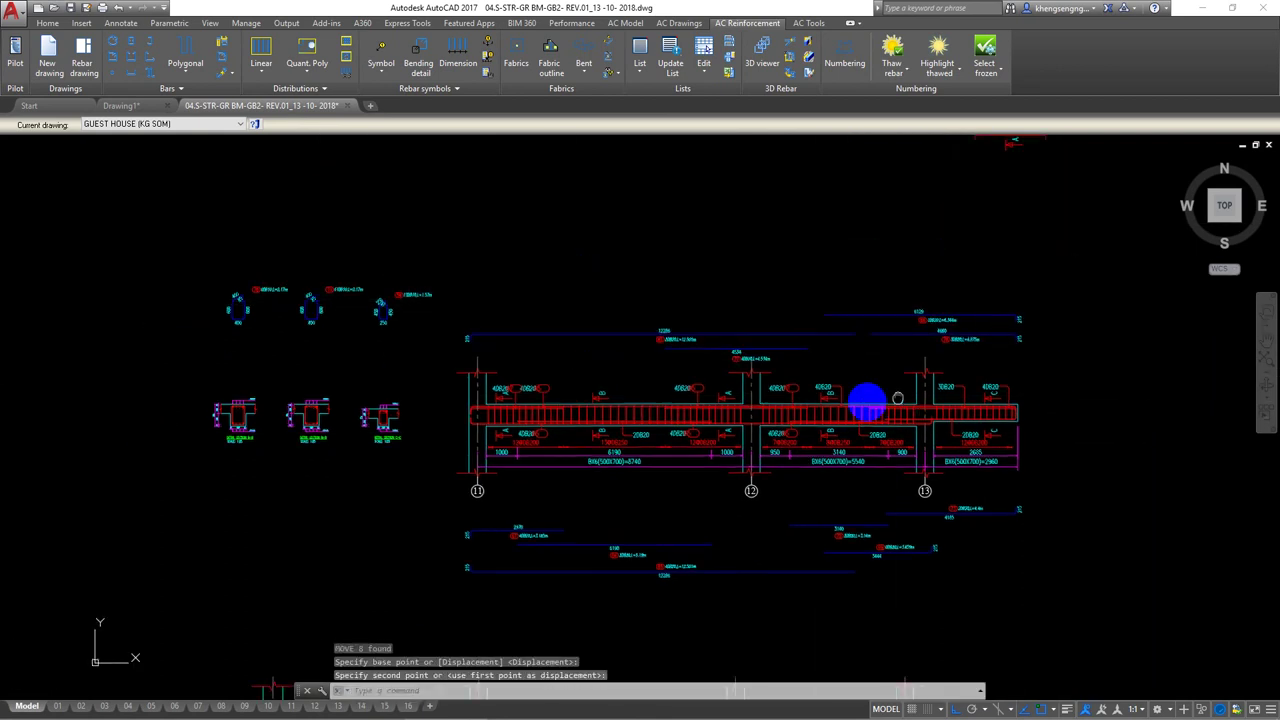
Move the three stirrup bending details with their symbols down to just above cross sections A-A, B-B and C-C.
{"action": "scroll", "coordinate": [286, 263], "scroll_direction": "up", "scroll_amount": 3}
{"action": "left_click", "coordinate": [258, 220]}
{"action": "left_click", "coordinate": [623, 361]}
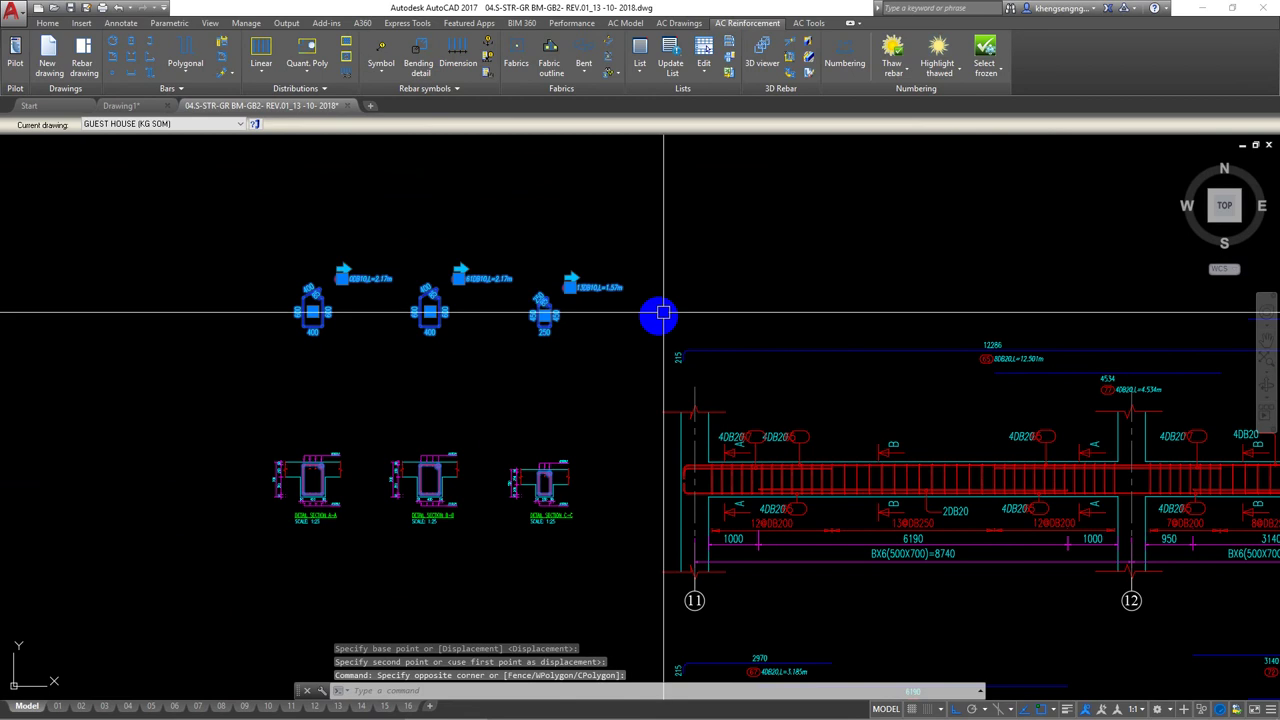
{"action": "middle_click_drag", "start_coordinate": [660, 311], "coordinate": [663, 331]}
{"action": "type", "text": "M"}
{"action": "key", "text": "Return"}
{"action": "left_click", "coordinate": [713, 224]}
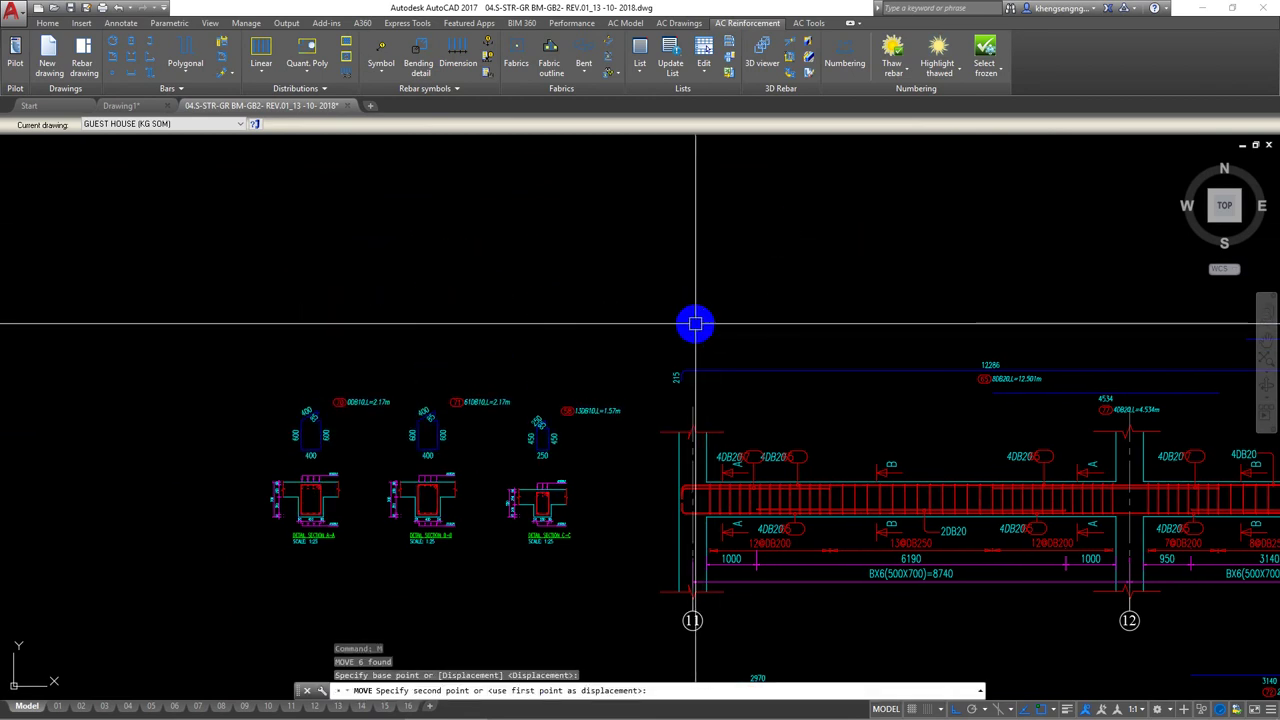